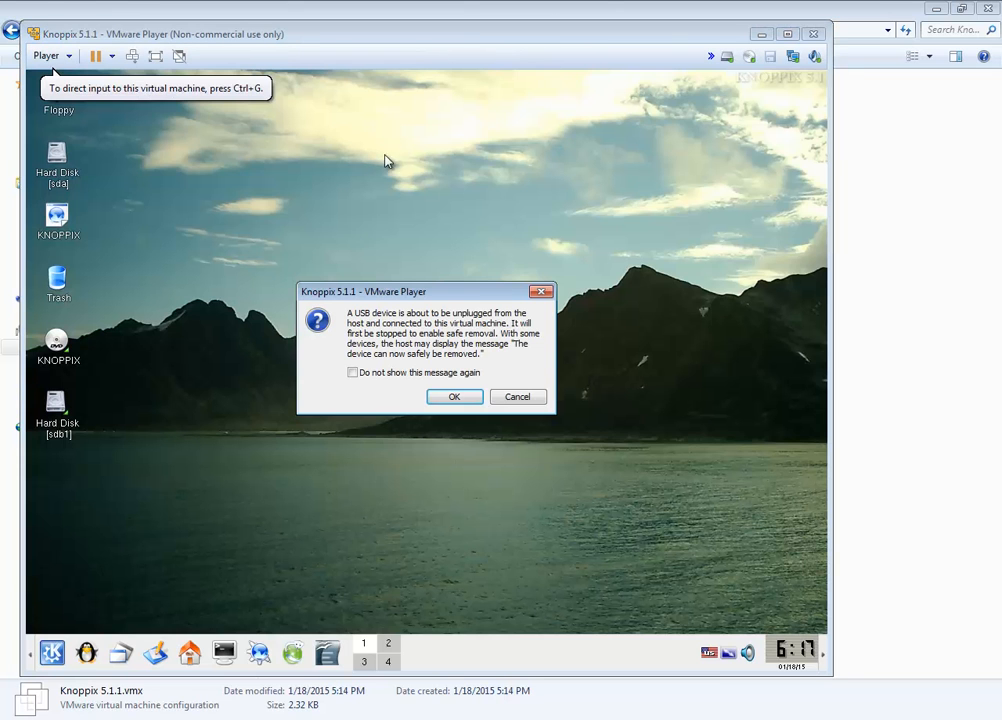
# Step: Accept the USB device connection to the virtual machine and dismiss the VMware Tools update and removable-device notices
pyautogui.click(462, 398)
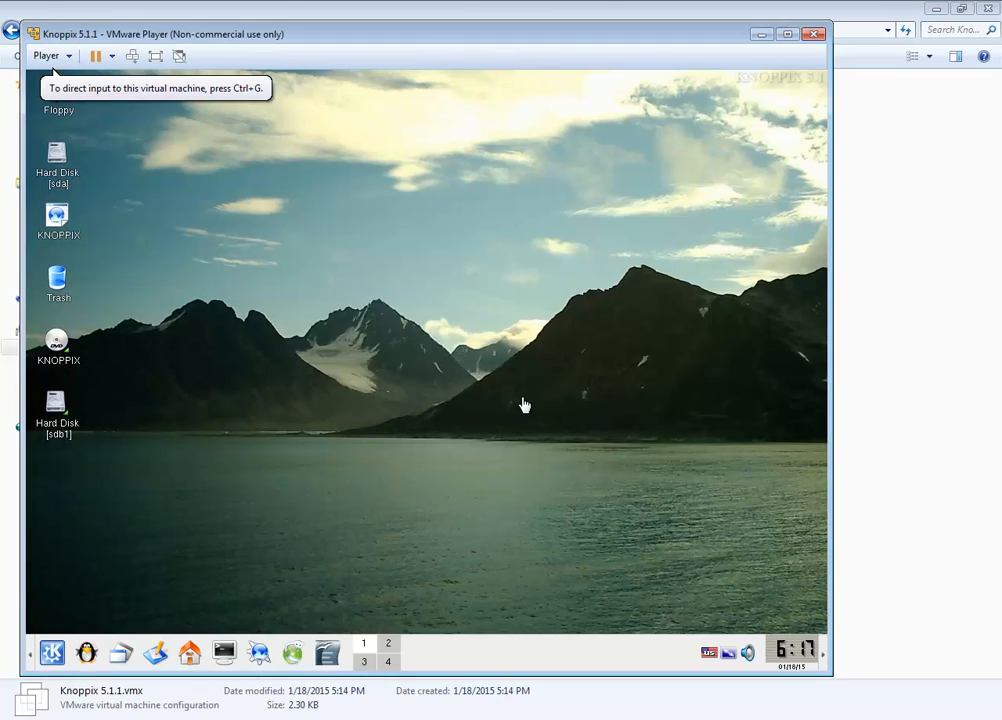
pyautogui.click(526, 439)
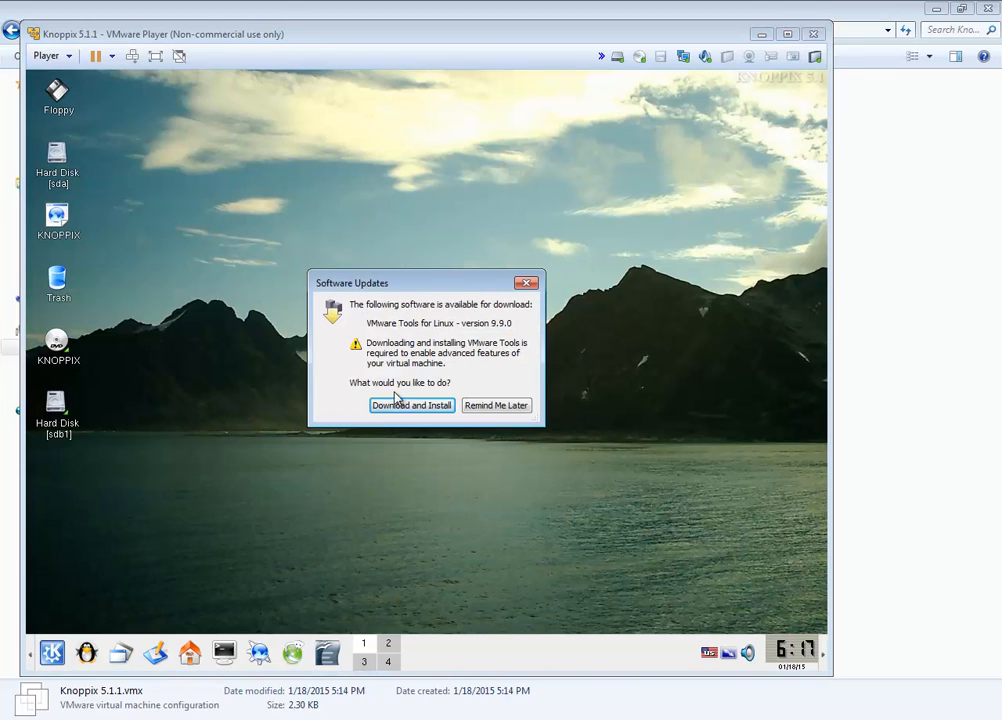
pyautogui.click(527, 284)
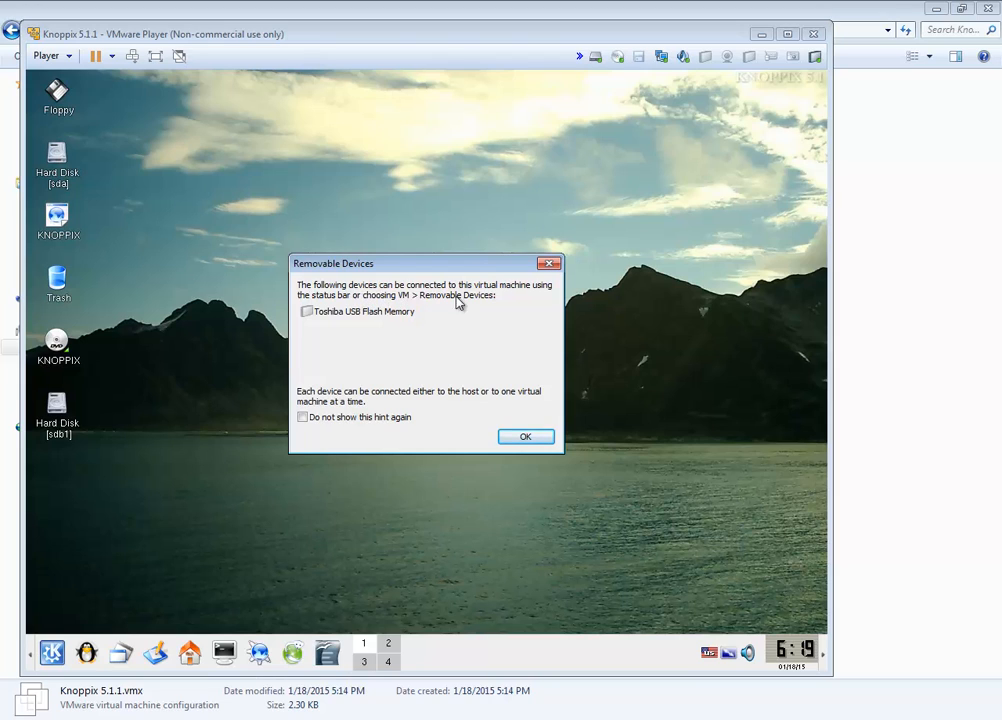
pyautogui.click(529, 439)
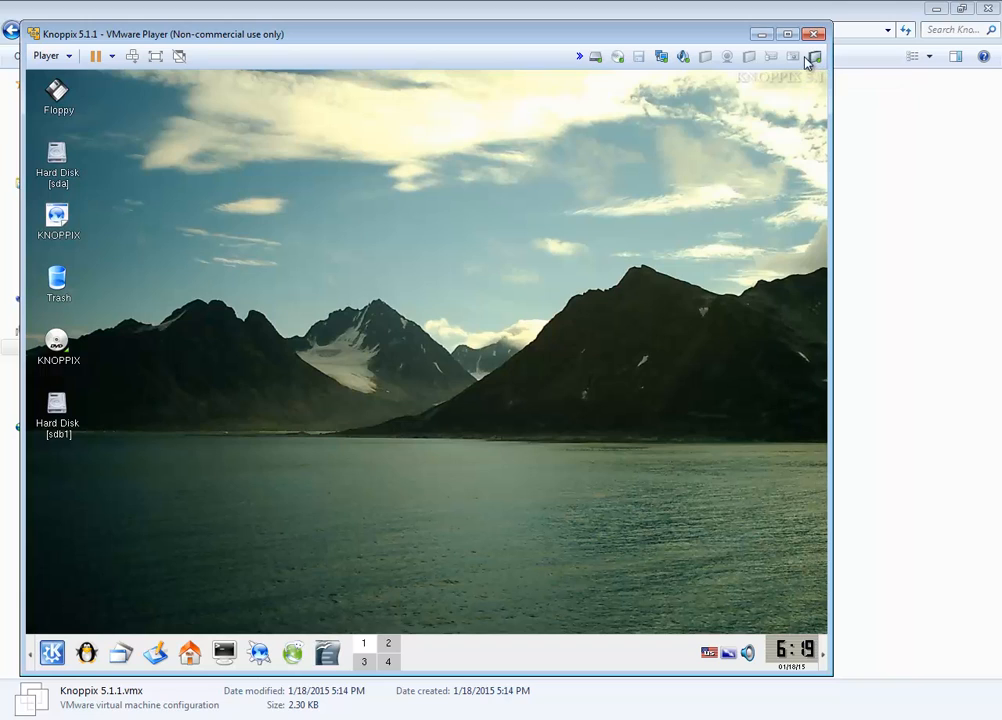
# Step: Connect the Toshiba USB Flash Memory to the Knoppix virtual machine, disconnecting it from the host
pyautogui.click(751, 64)
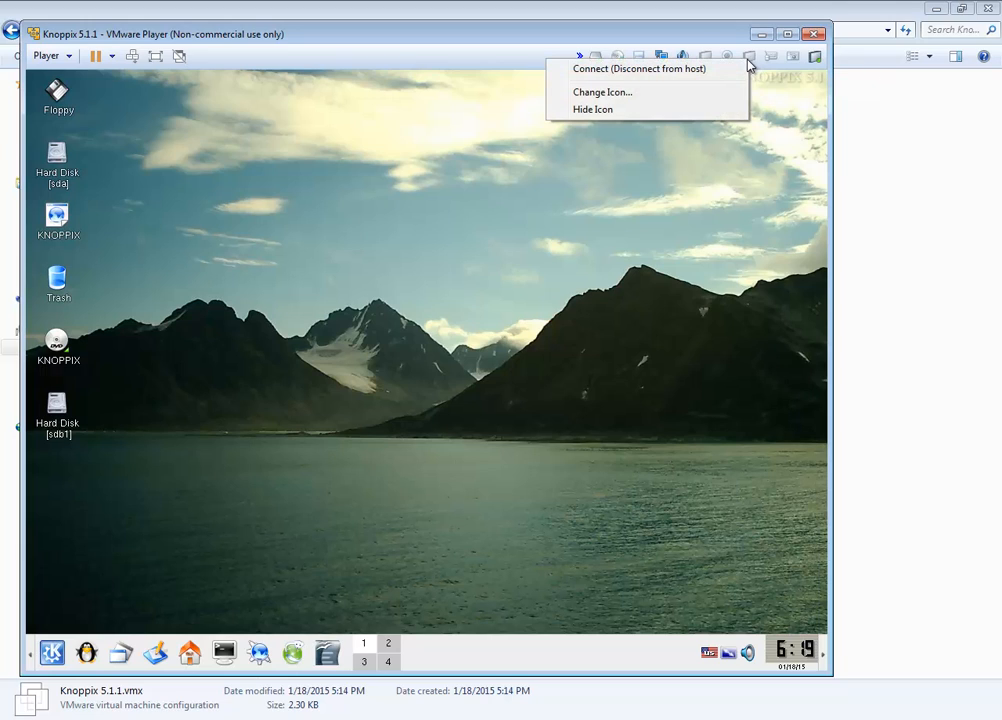
pyautogui.click(656, 70)
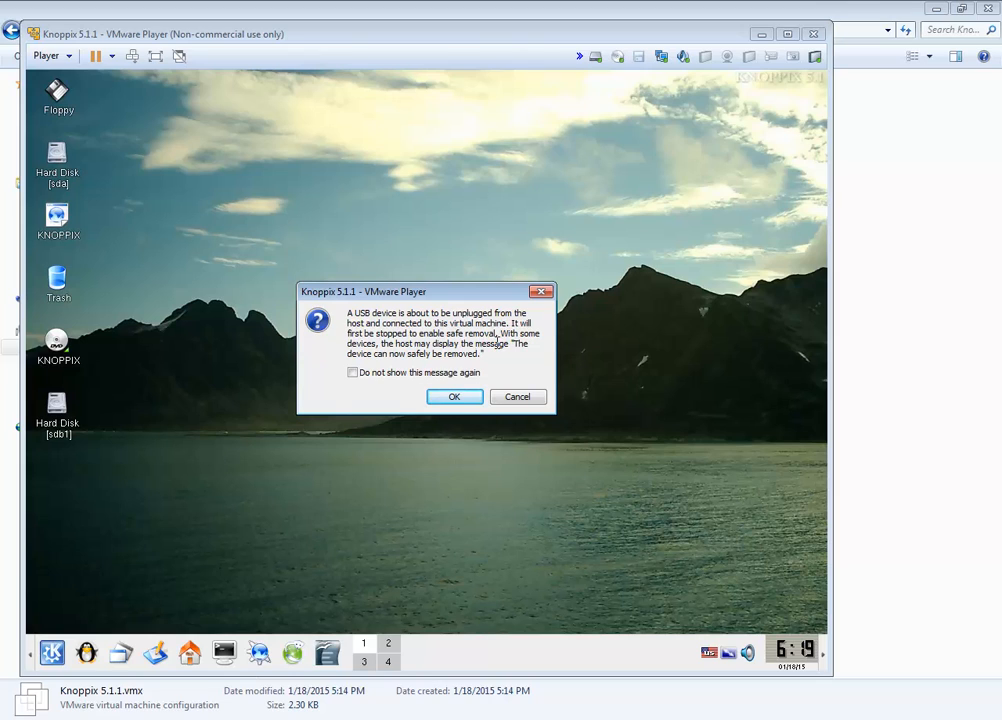
pyautogui.click(468, 399)
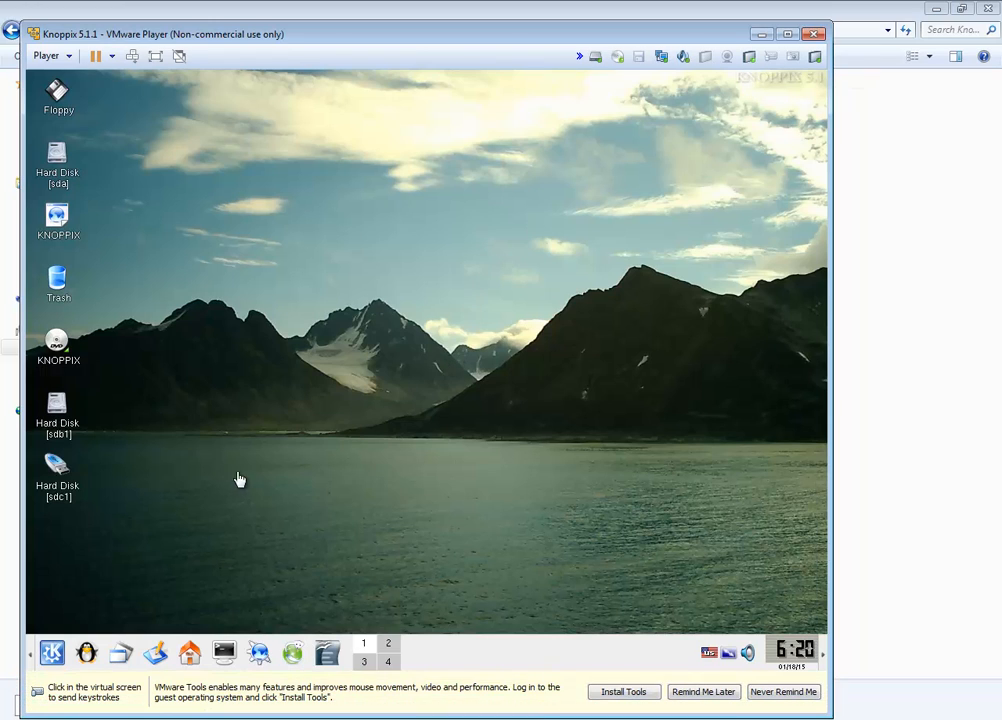
# Step: Open the sdc1 hard disk to view its files, resize its window and minimise it
pyautogui.click(61, 483)
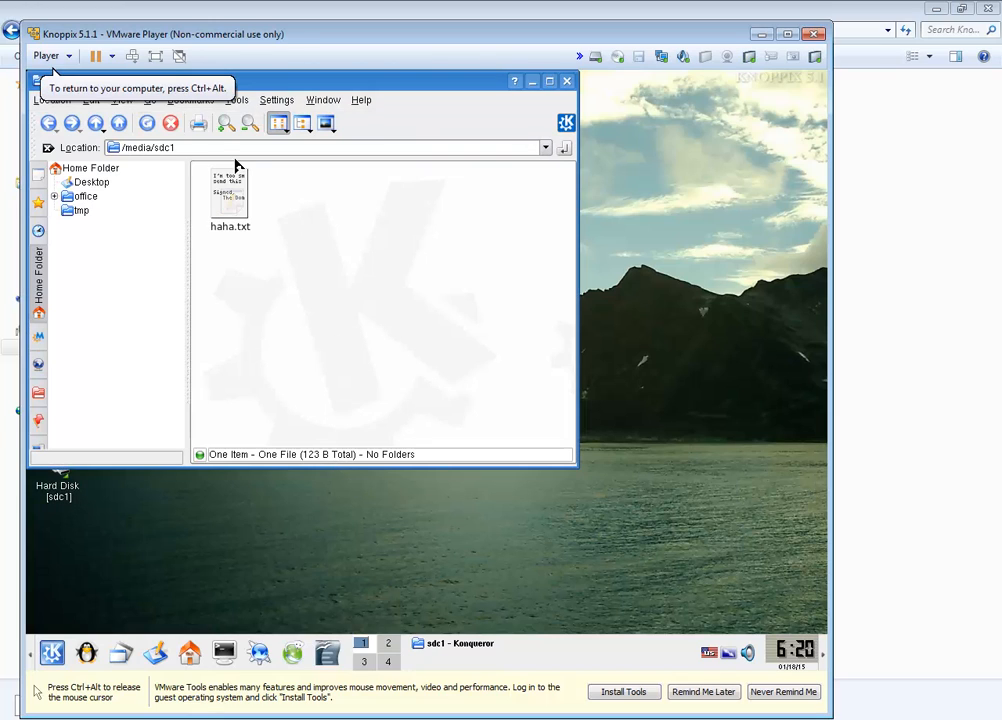
pyautogui.moveTo(235, 208)
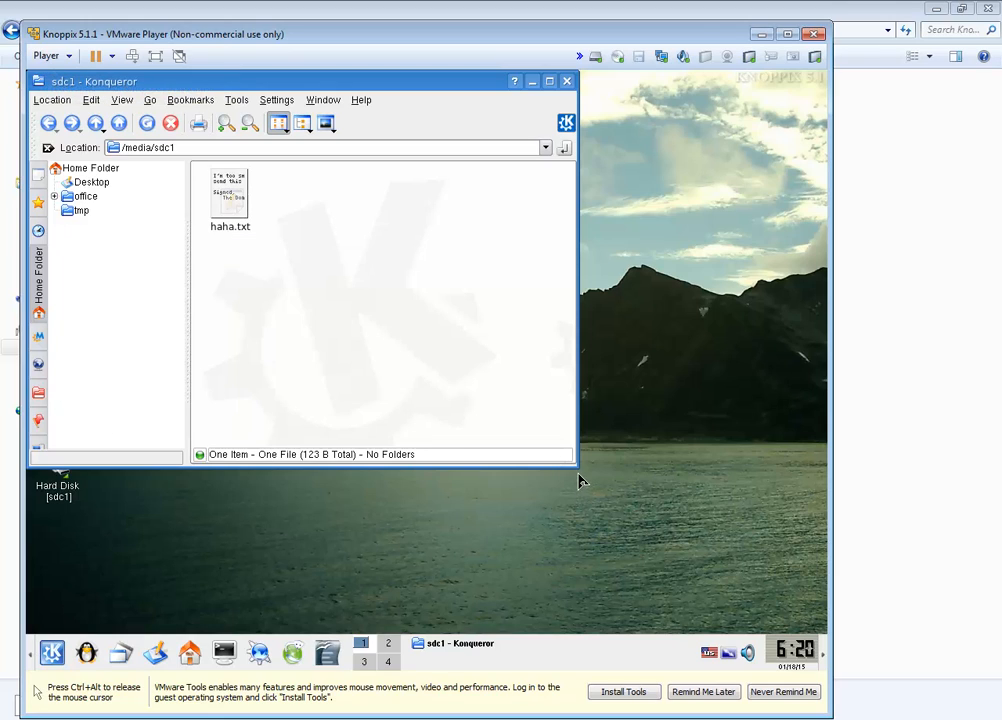
pyautogui.moveTo(578, 467); pyautogui.dragTo(770, 588)
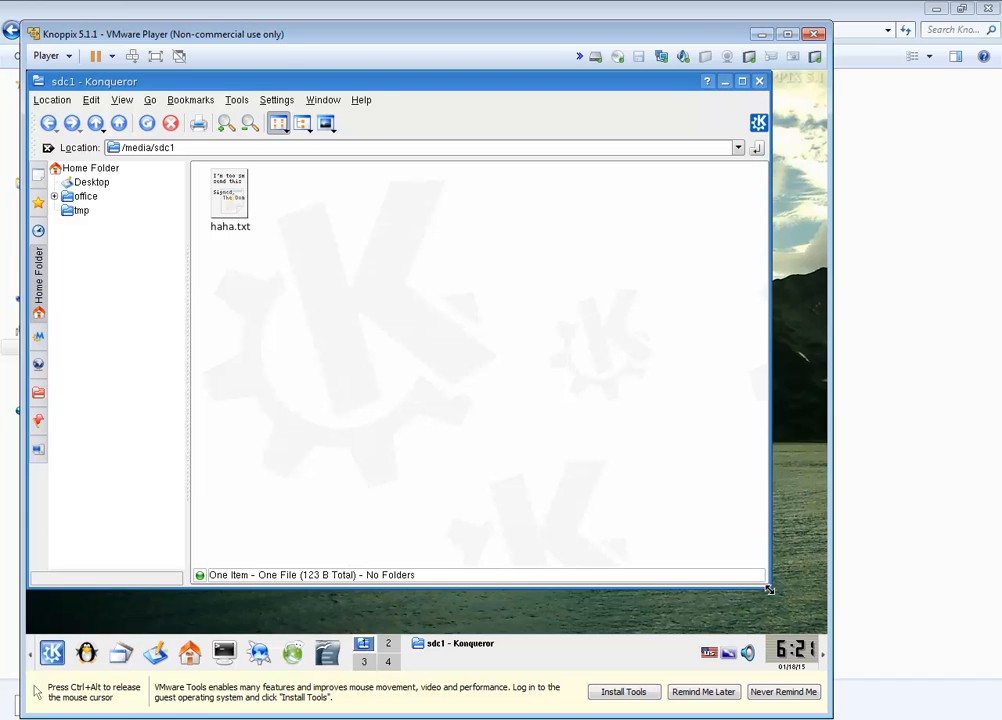
pyautogui.moveTo(769, 590); pyautogui.dragTo(440, 360)
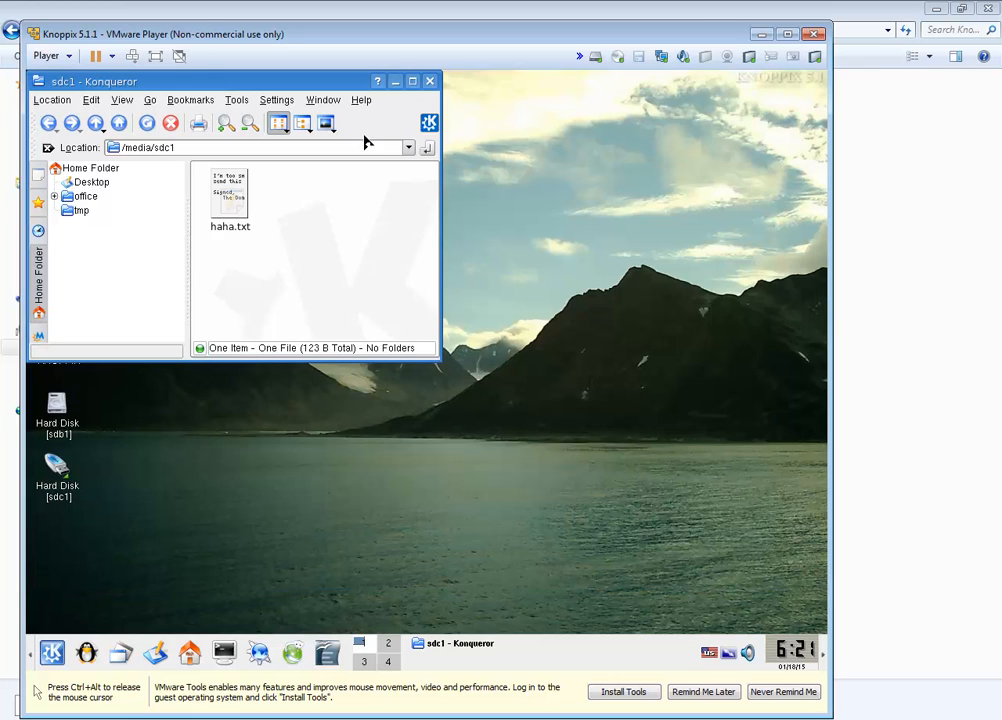
pyautogui.click(395, 82)
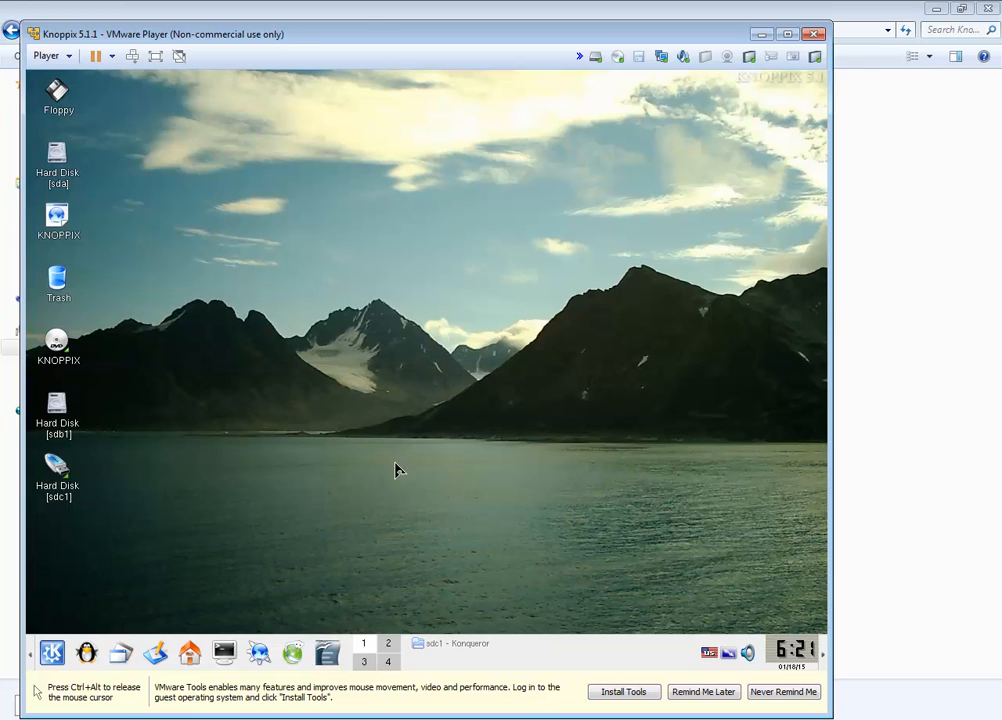
# Step: Open a Konsole terminal on the Knoppix desktop
pyautogui.click(118, 660)
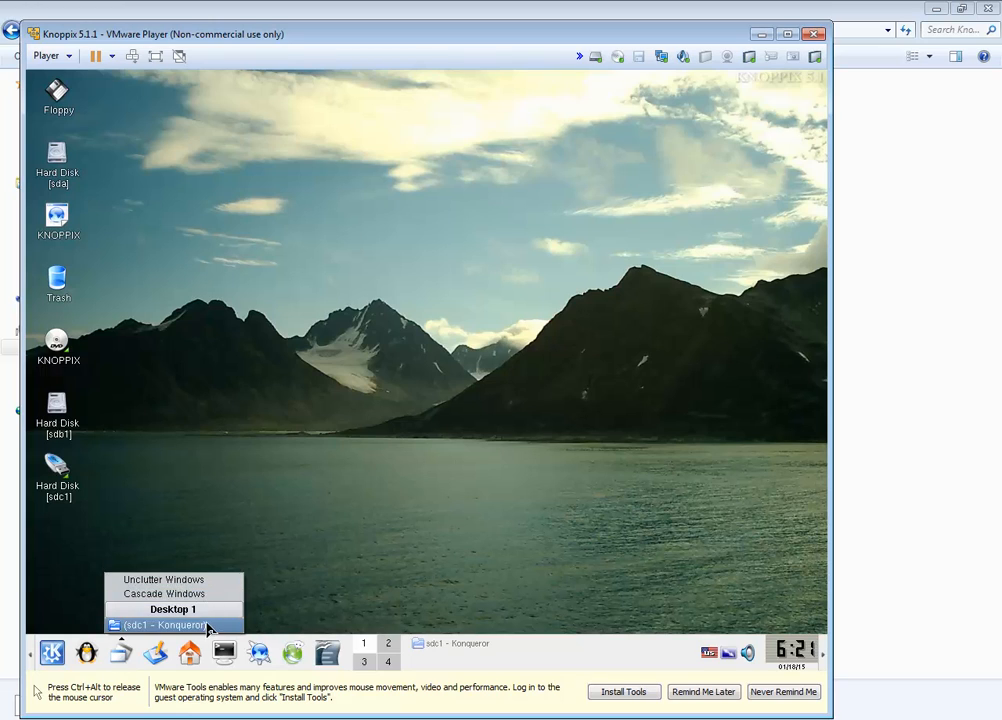
pyautogui.click(463, 405)
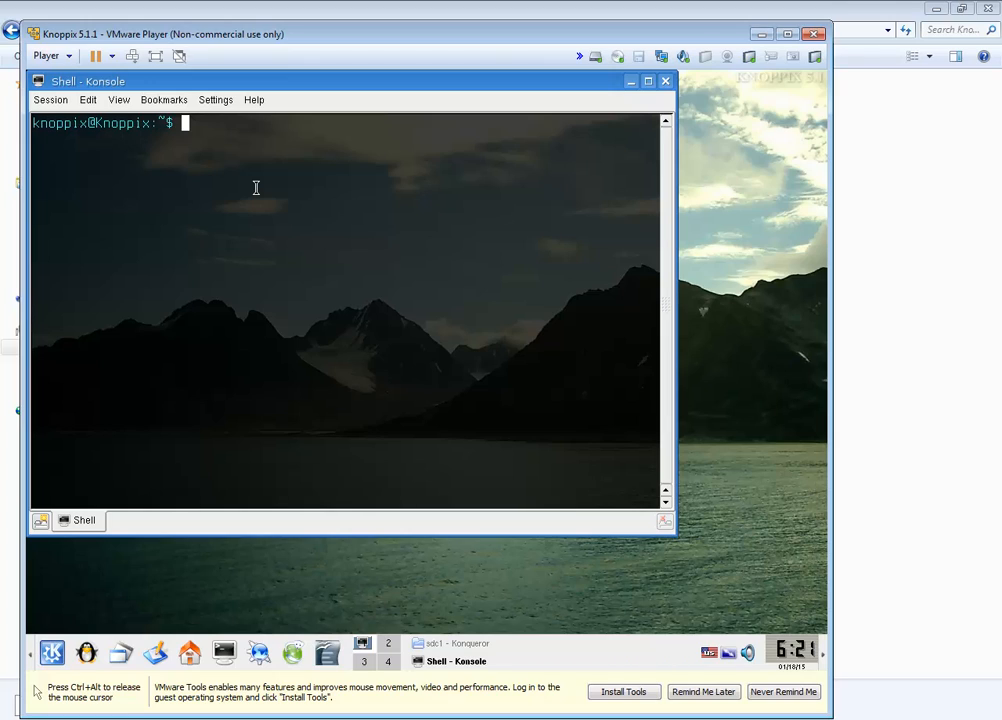
# Step: Try to image the drive by running "dd if=/dev/sdd1 of=~/test.img"
pyautogui.write('dd if=/dev/')
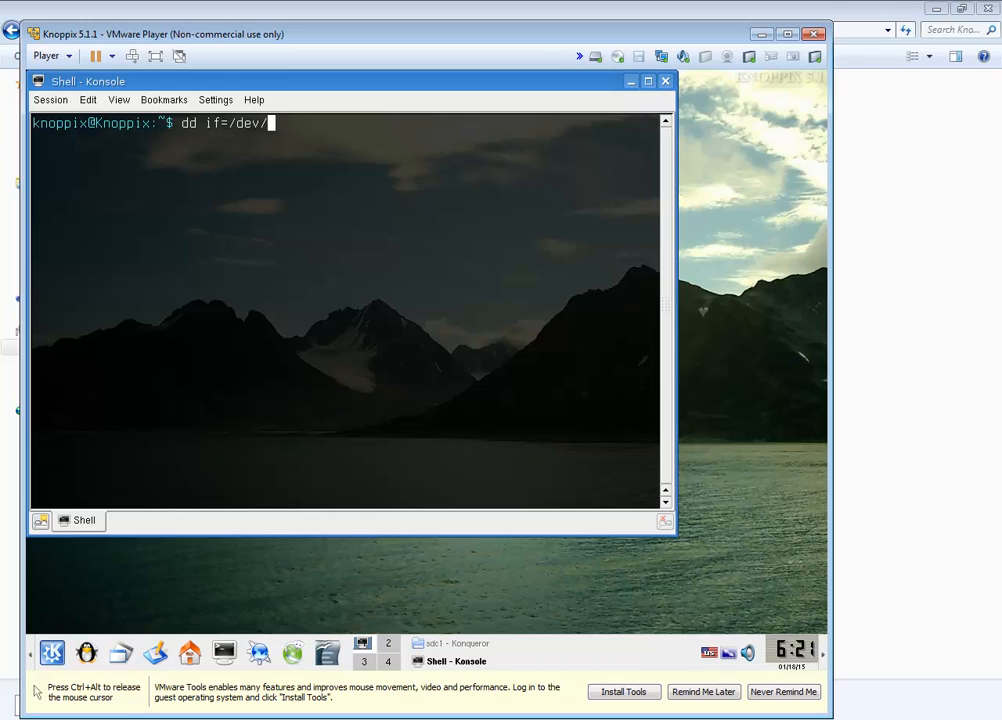
pyautogui.write('sdd1 of')
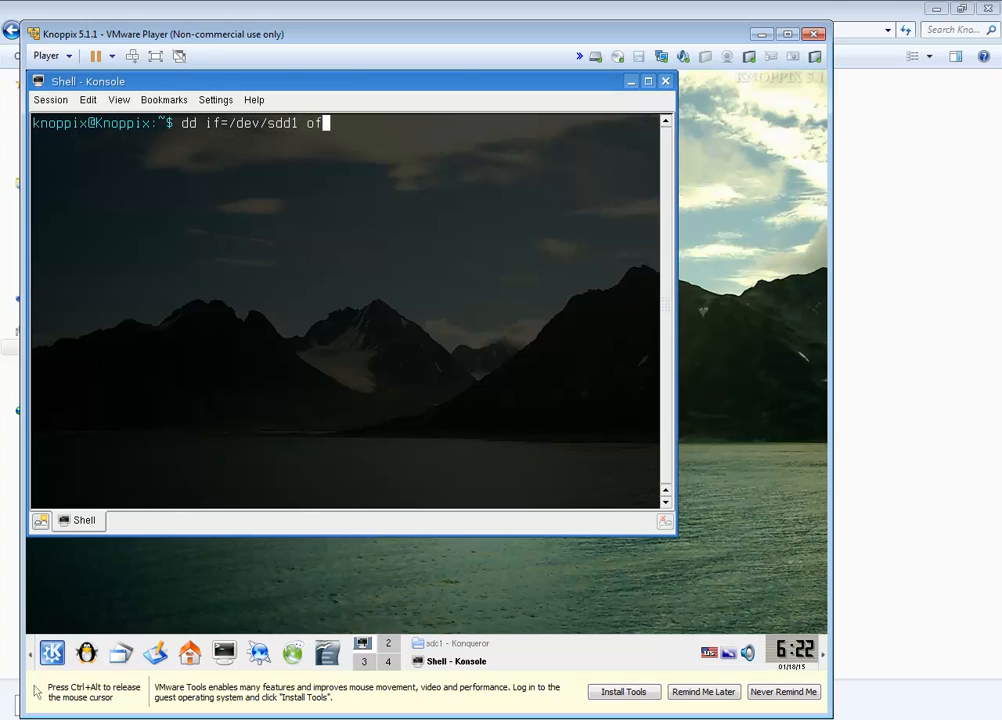
pyautogui.write('=~/test.img')
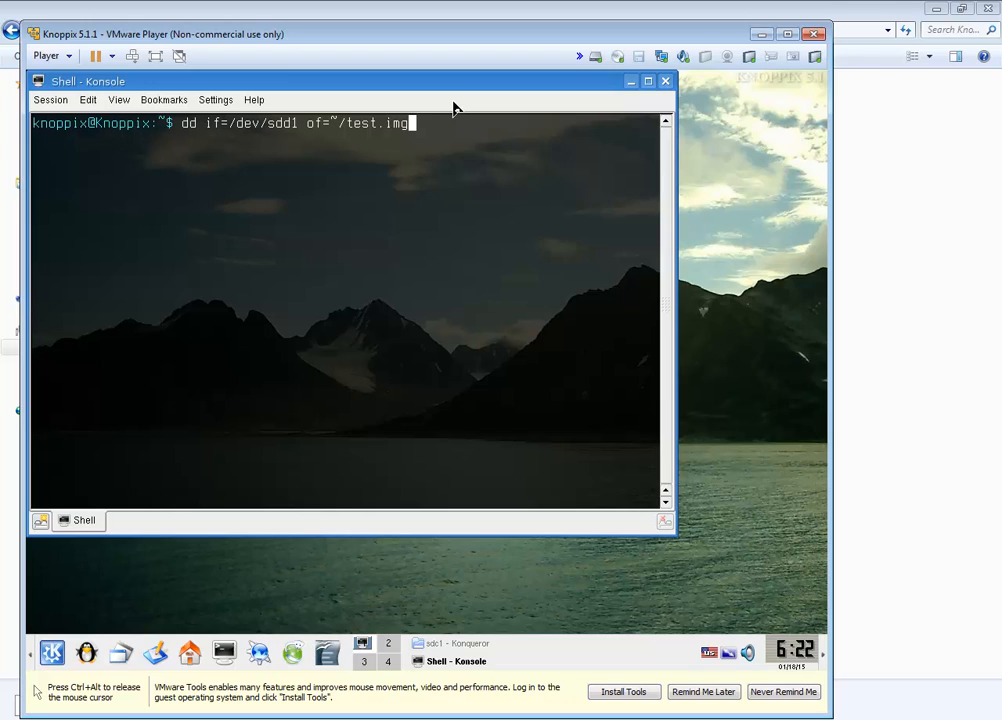
pyautogui.press('Return')
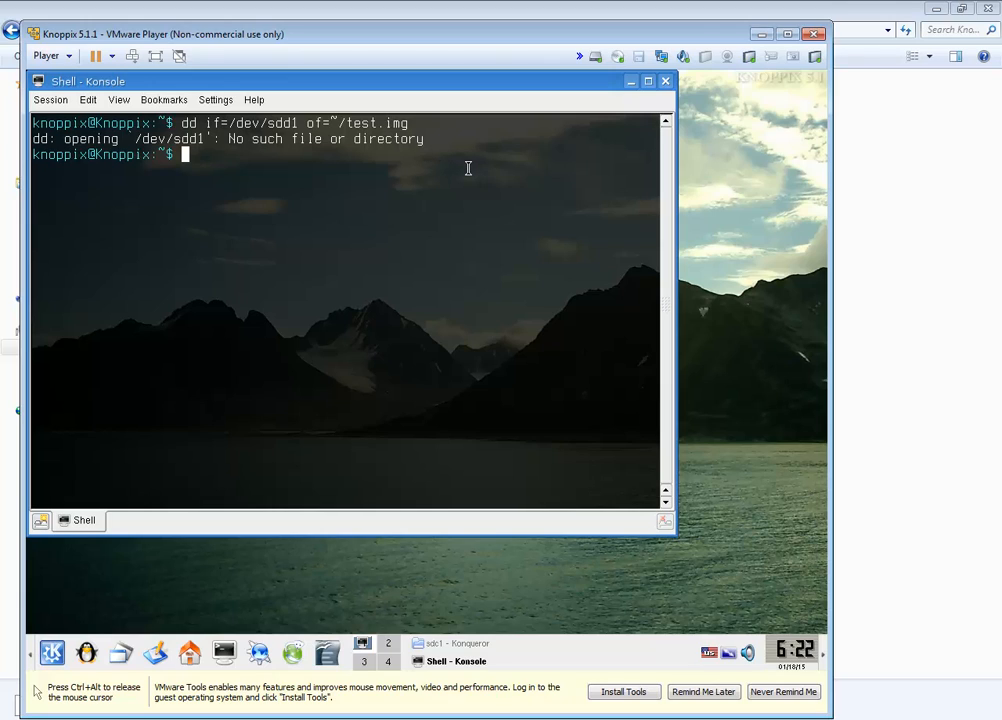
# Step: Move the terminal clear of the desktop icons and image the USB drive with "dd if=/dev/sdc1 of=~/test.img"
pyautogui.write('dd if=/dev/')
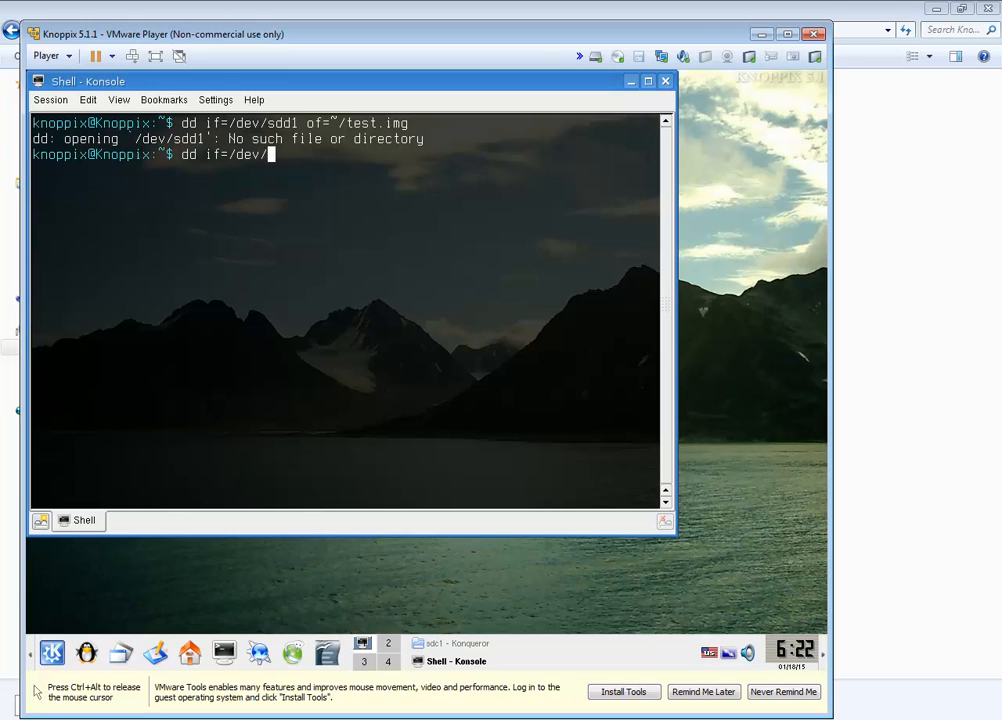
pyautogui.moveTo(405, 82); pyautogui.dragTo(484, 95)
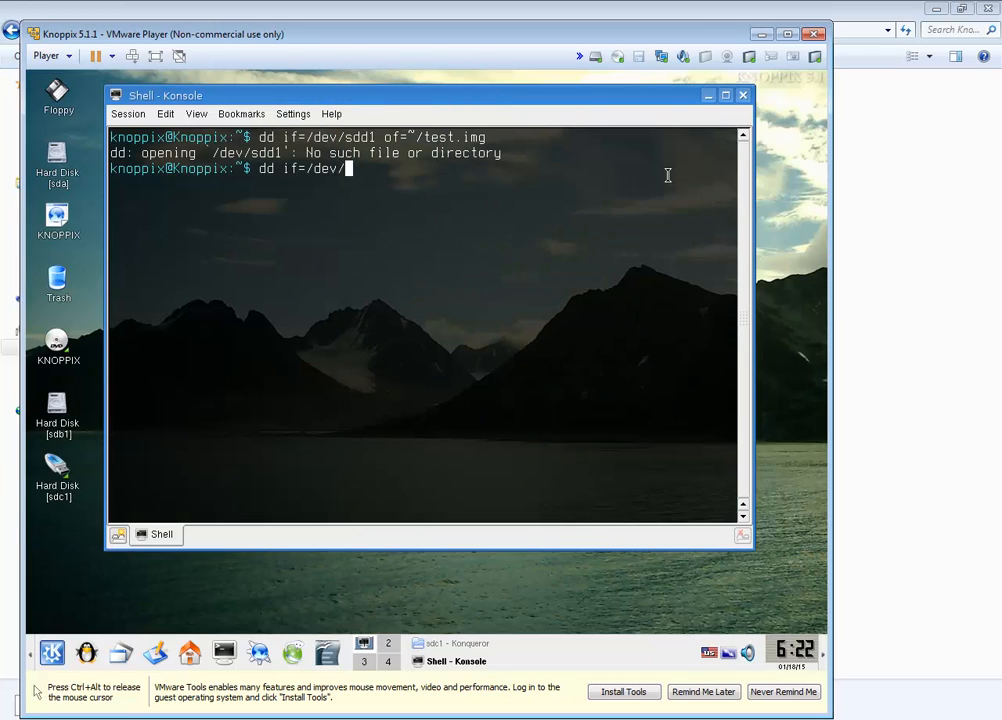
pyautogui.write('sdc1 of=~/test.img')
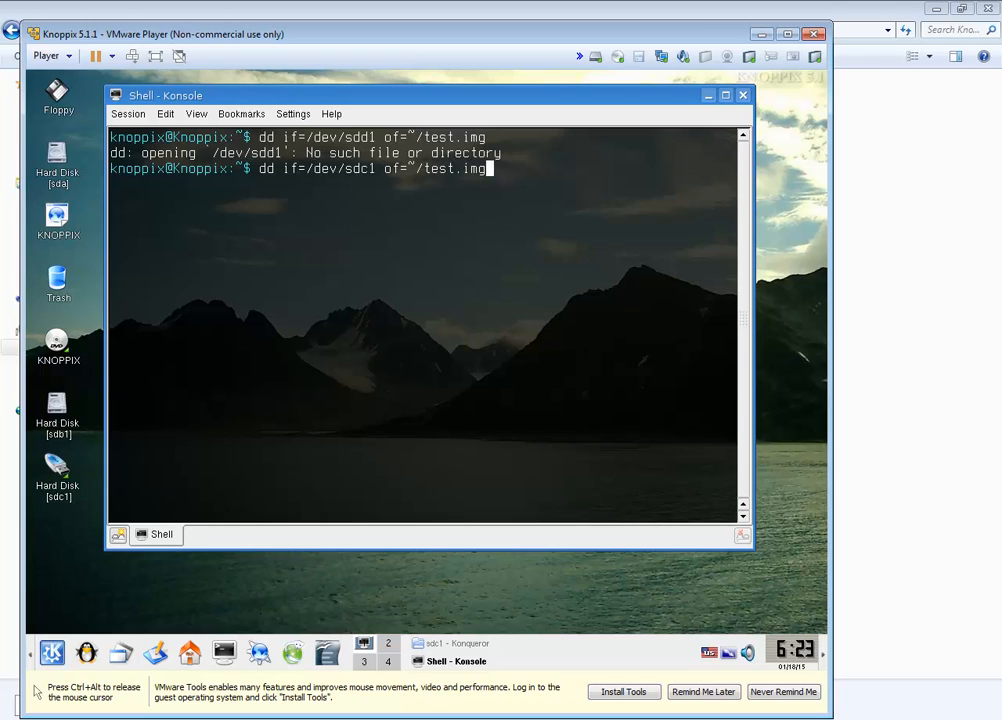
pyautogui.press('Return')
# Step: View the contents of the sdc1 hard disk in the file manager and close that window
pyautogui.click(49, 565)
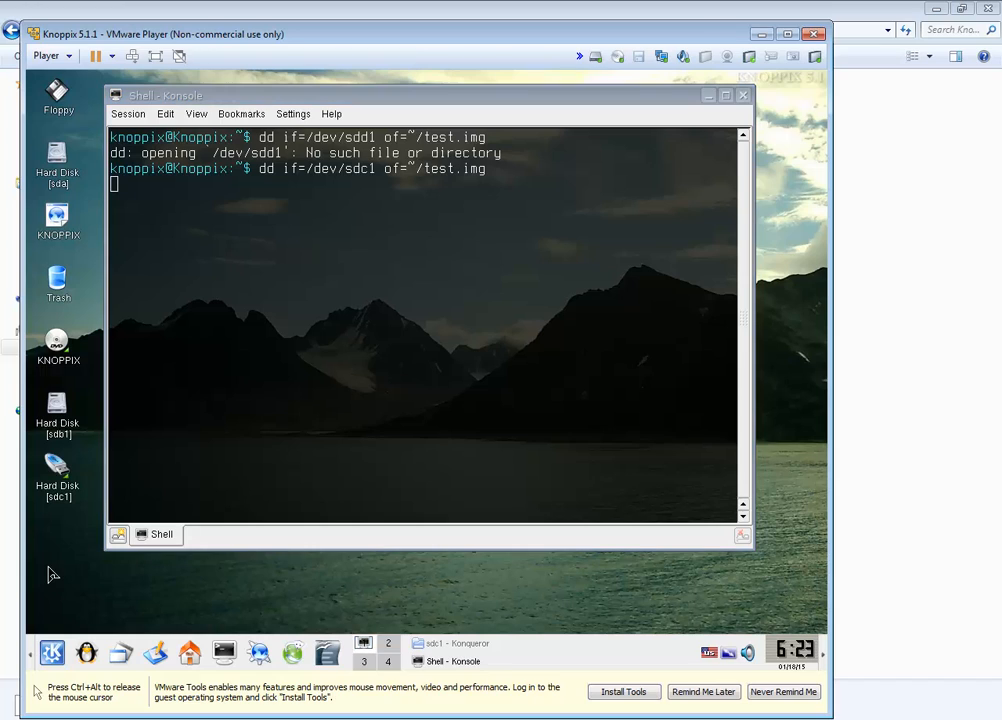
pyautogui.click(53, 466)
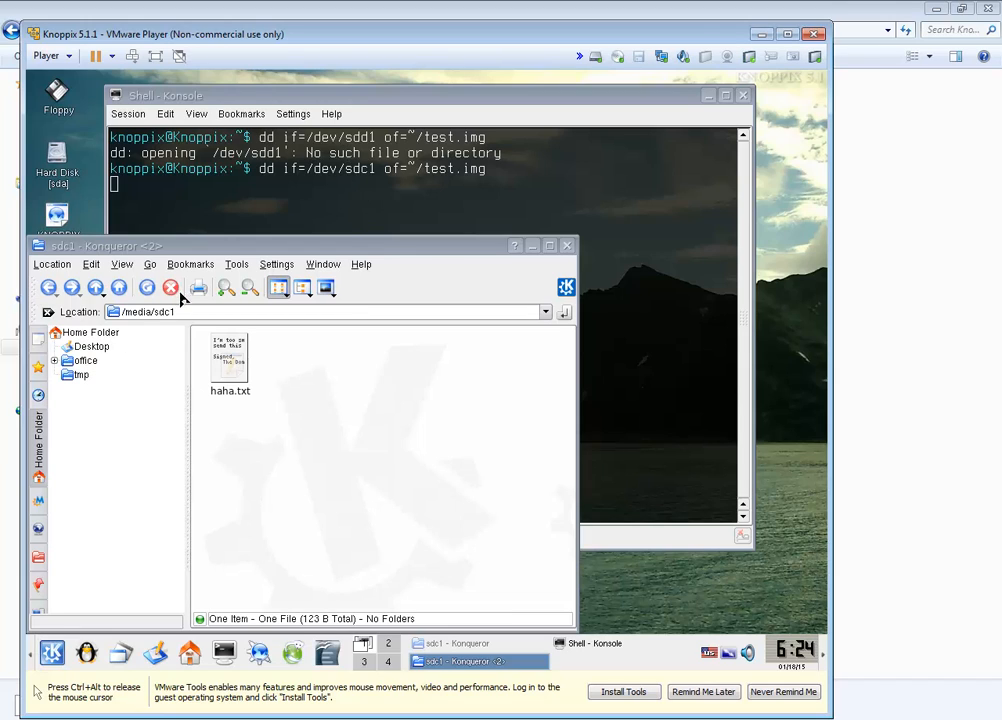
pyautogui.click(566, 245)
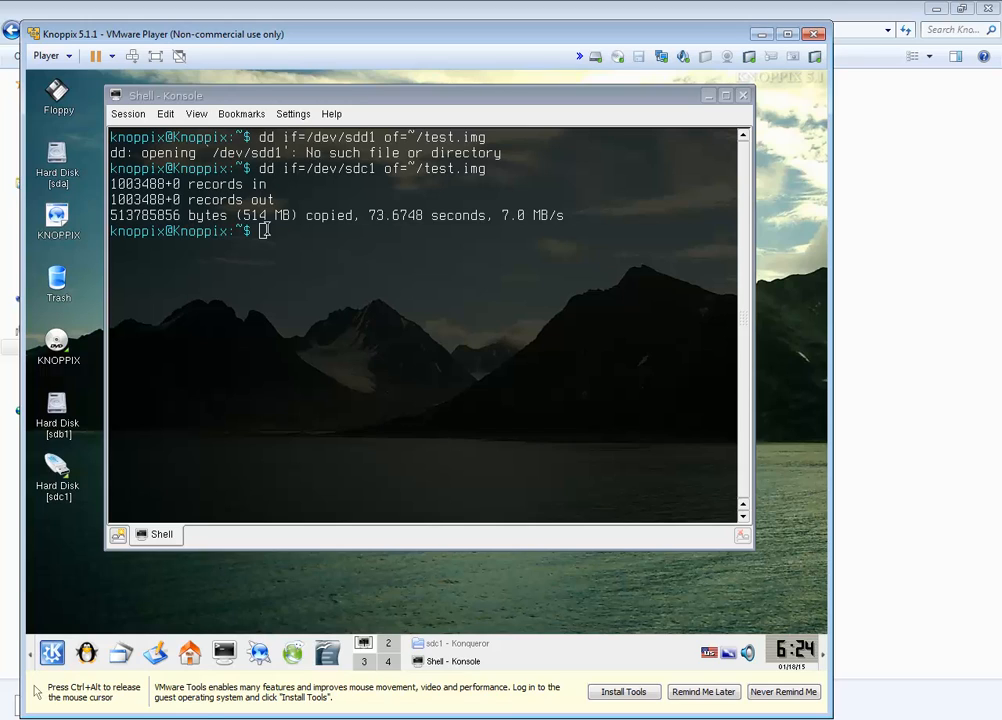
# Step: List the home directory with "ls" and "ls -l", and highlight the byte size of test.img
pyautogui.moveTo(236, 226); pyautogui.dragTo(256, 230)
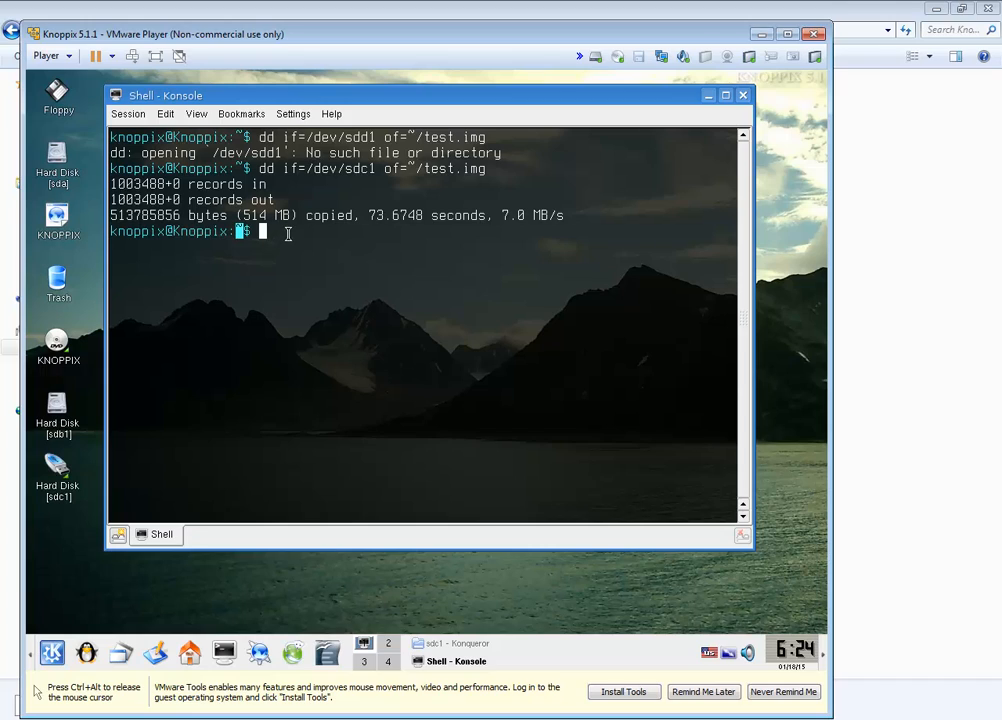
pyautogui.click(288, 233)
pyautogui.write('ls')
pyautogui.press('Return')
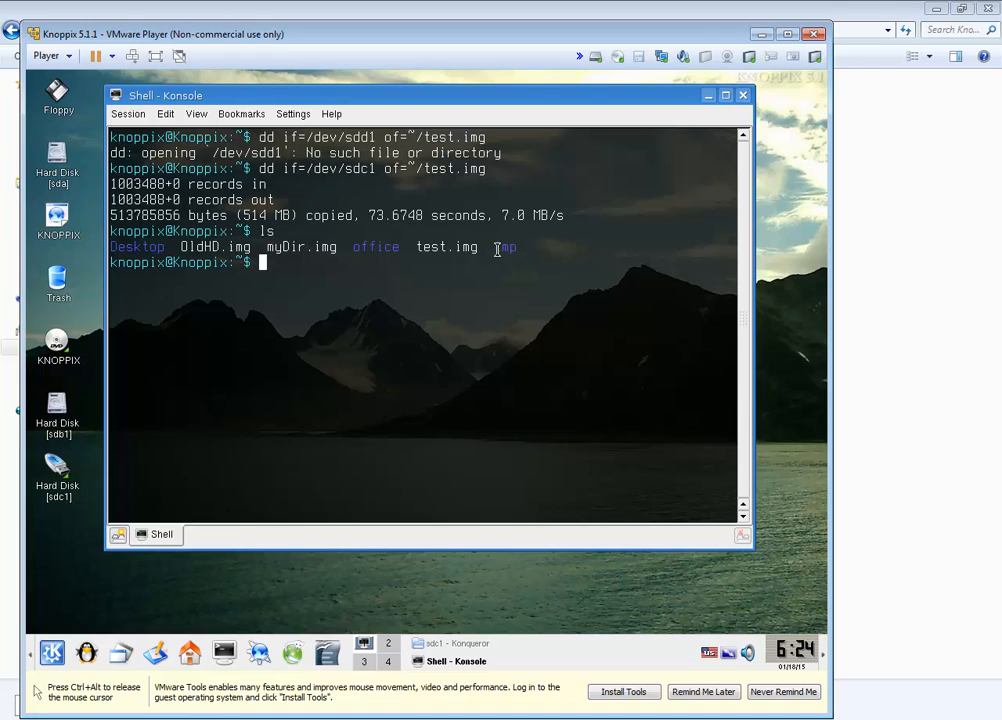
pyautogui.write('ls -l')
pyautogui.press('Return')
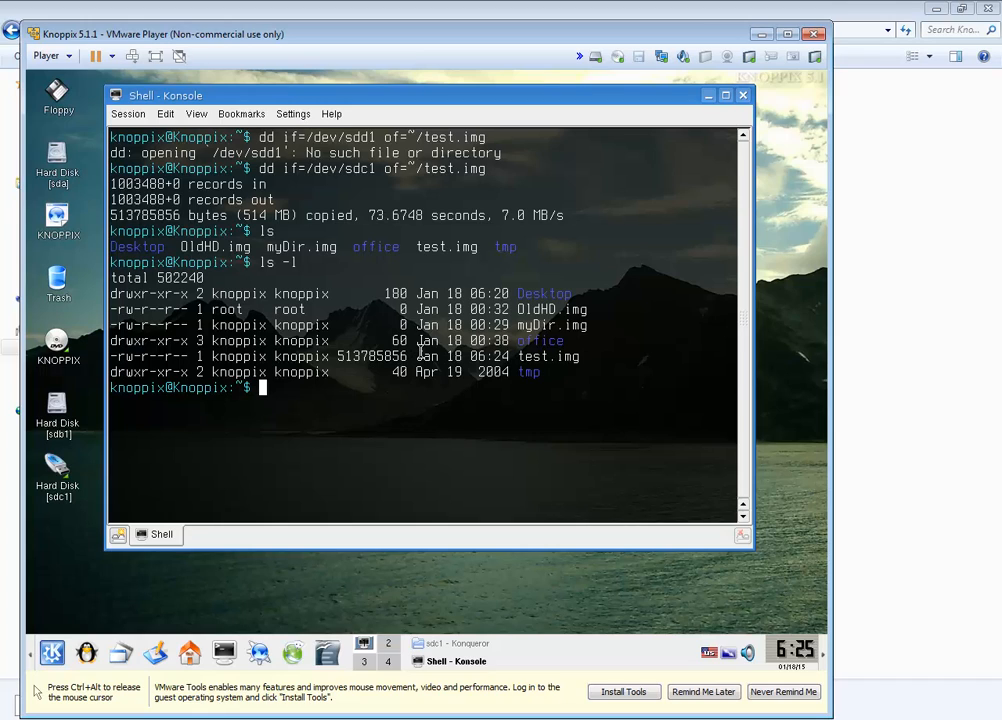
pyautogui.moveTo(410, 356); pyautogui.dragTo(340, 349)
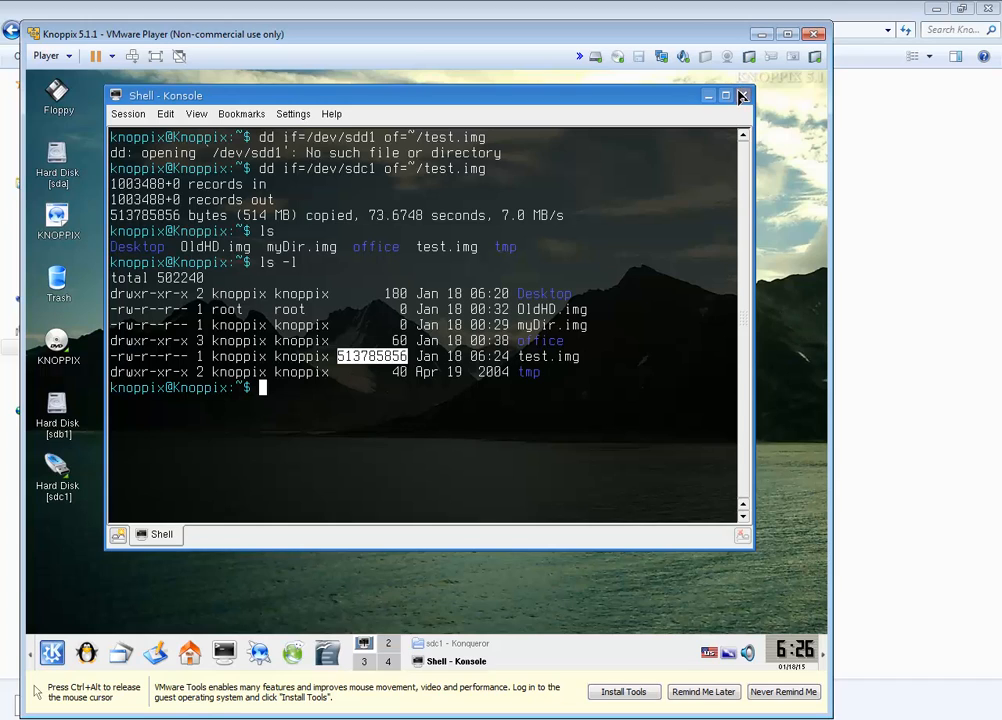
# Step: Disconnect the Toshiba USB Flash Memory from the virtual machine and return it to the host
pyautogui.hotkey('ctrl', 'alt')
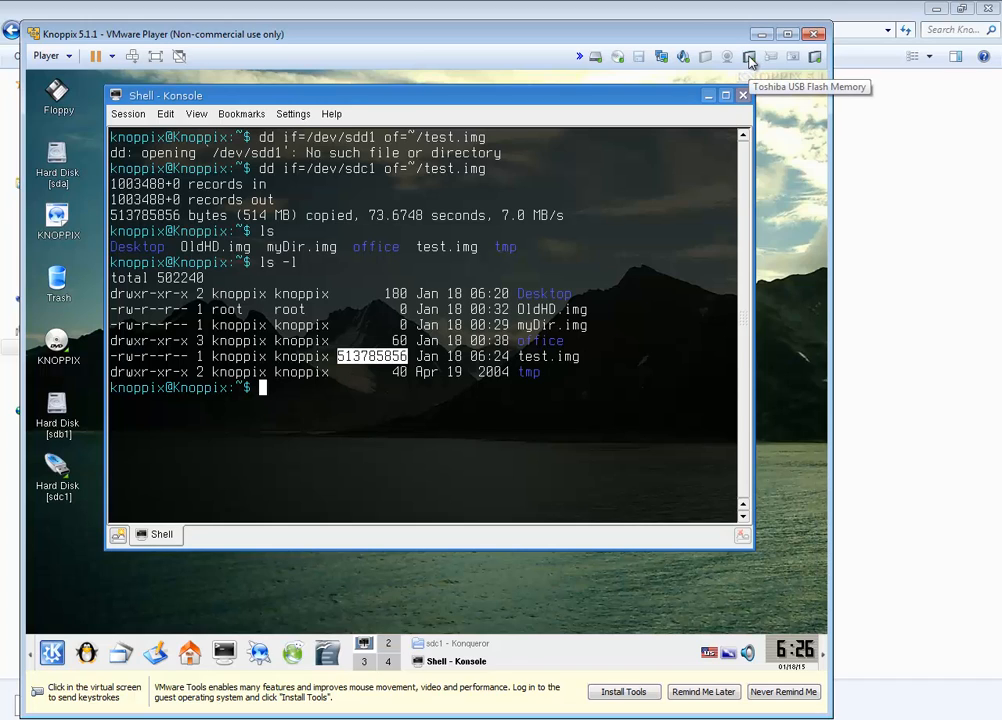
pyautogui.rightClick(749, 60)
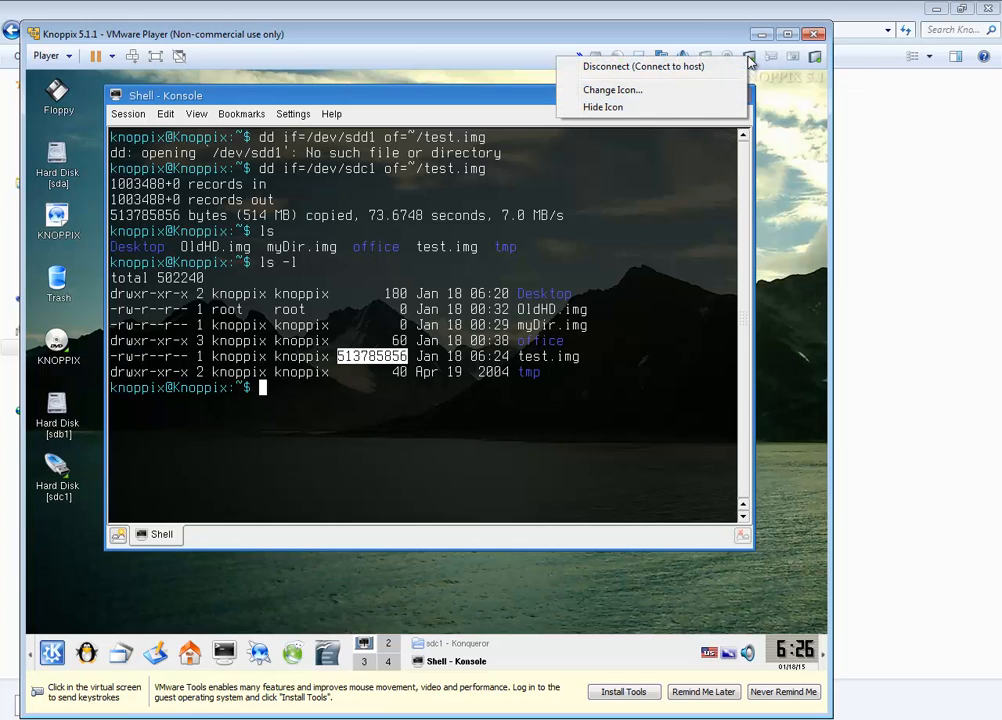
pyautogui.click(695, 70)
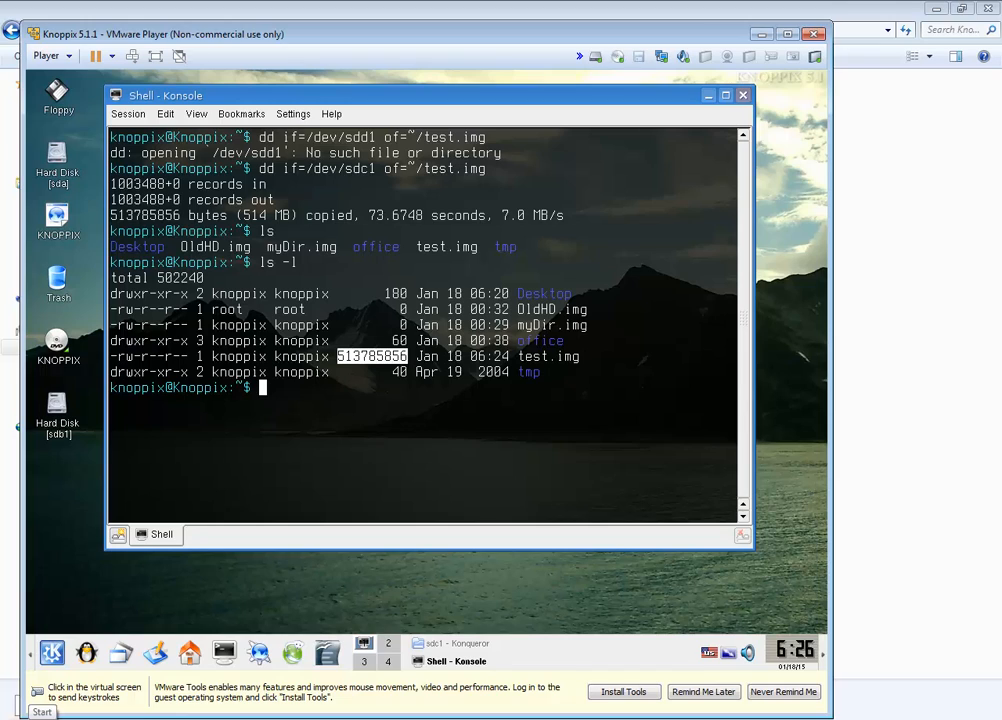
# Step: Switch to Autopsy 3.1.1 and create a new case named test3, filling in the examiner's name
pyautogui.click(27, 719)
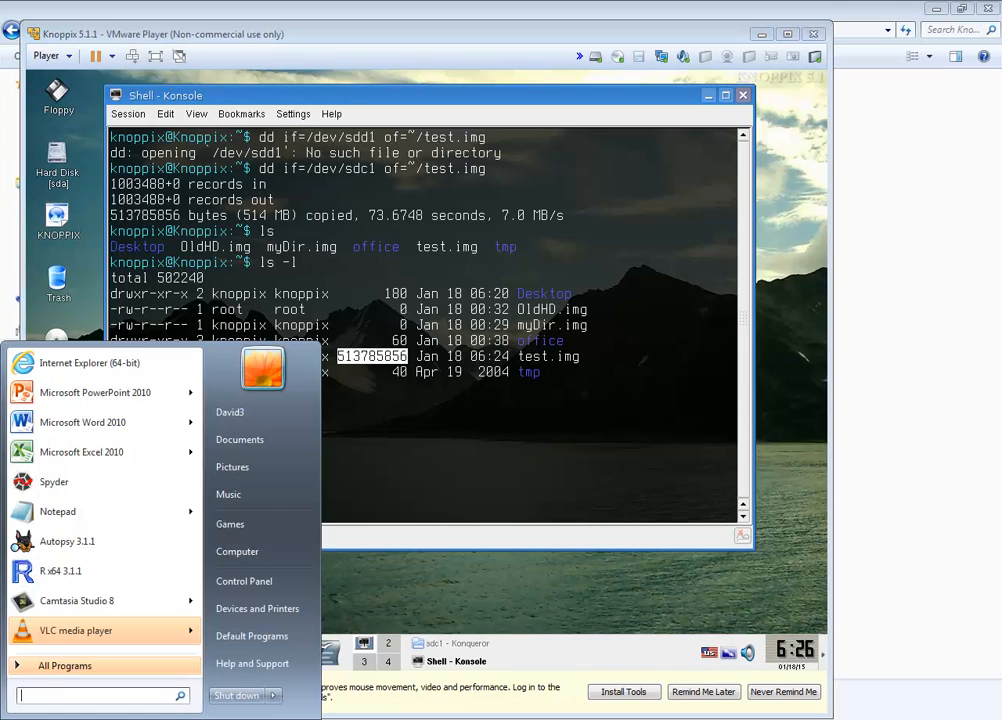
pyautogui.click(104, 543)
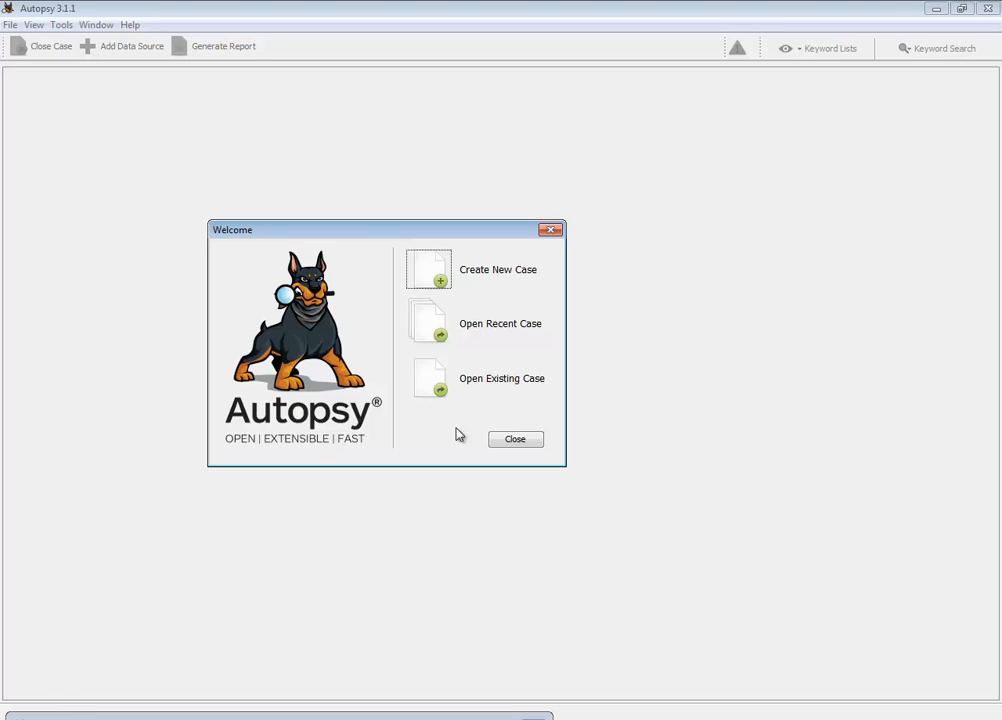
pyautogui.click(440, 270)
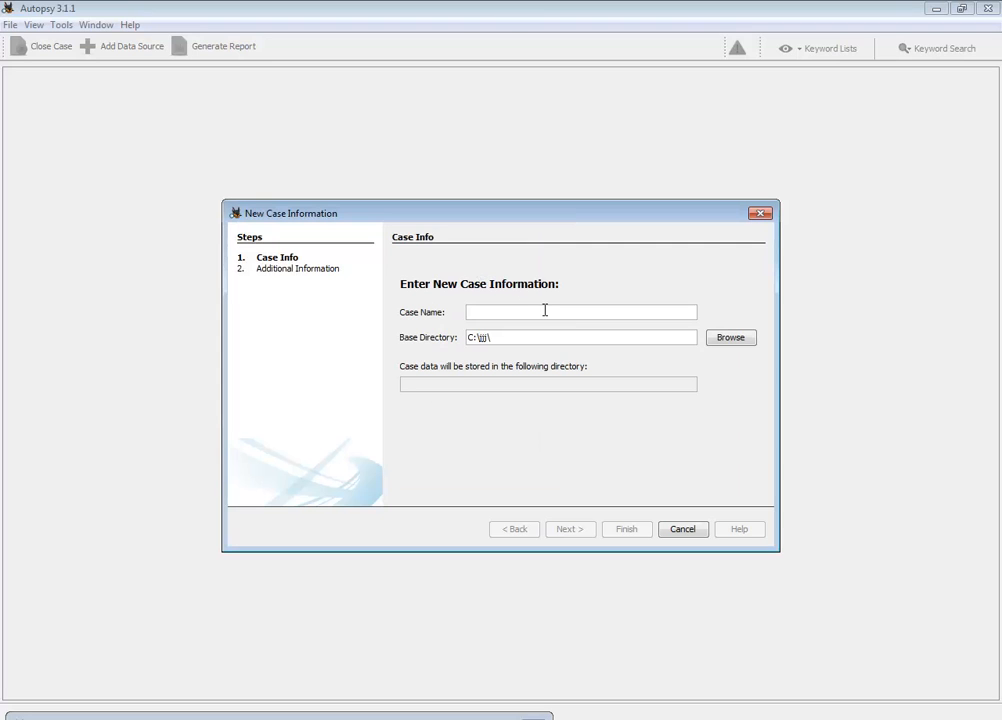
pyautogui.write('test3')
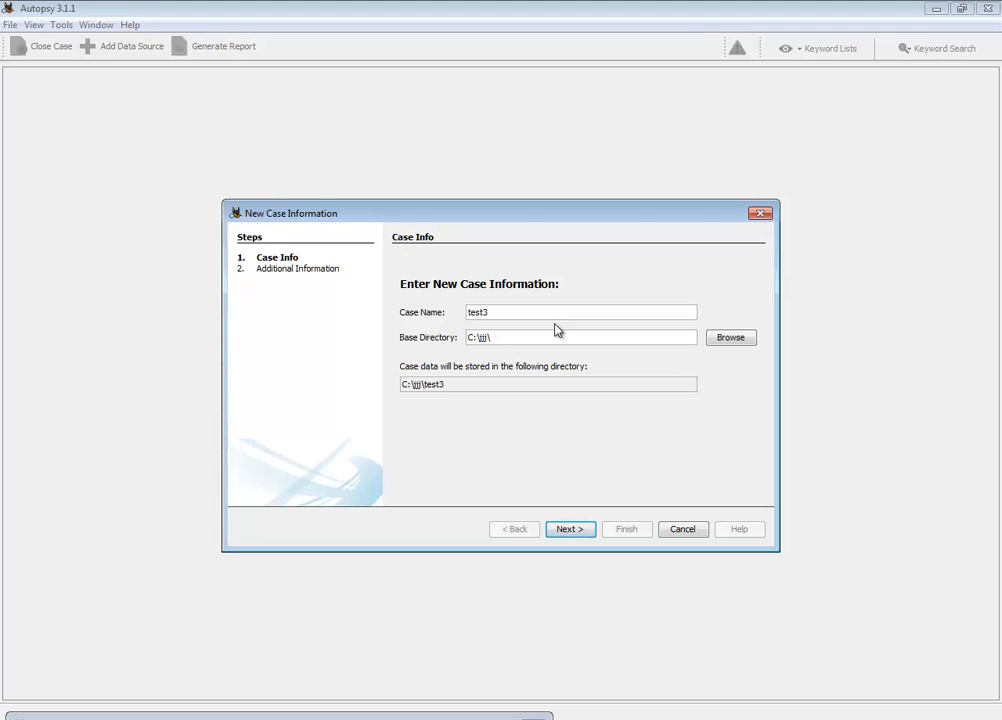
pyautogui.click(582, 529)
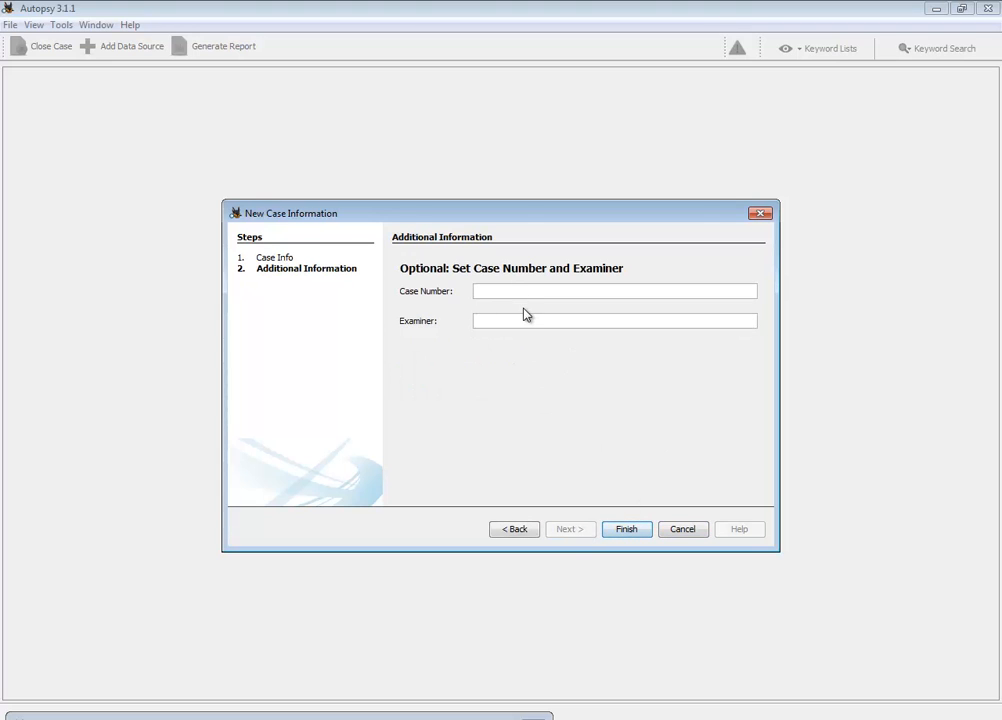
pyautogui.press('Tab')
pyautogui.write('David')
pyautogui.click(629, 530)
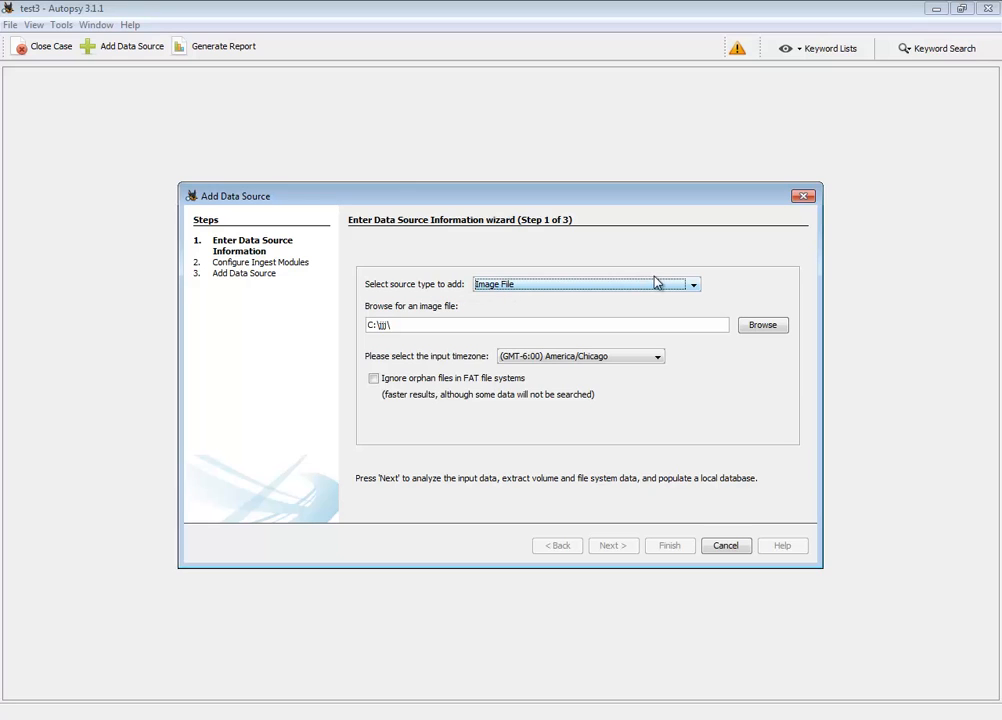
# Step: Keep Image File as the data source type and select test.img from the jjj folder
pyautogui.click(693, 285)
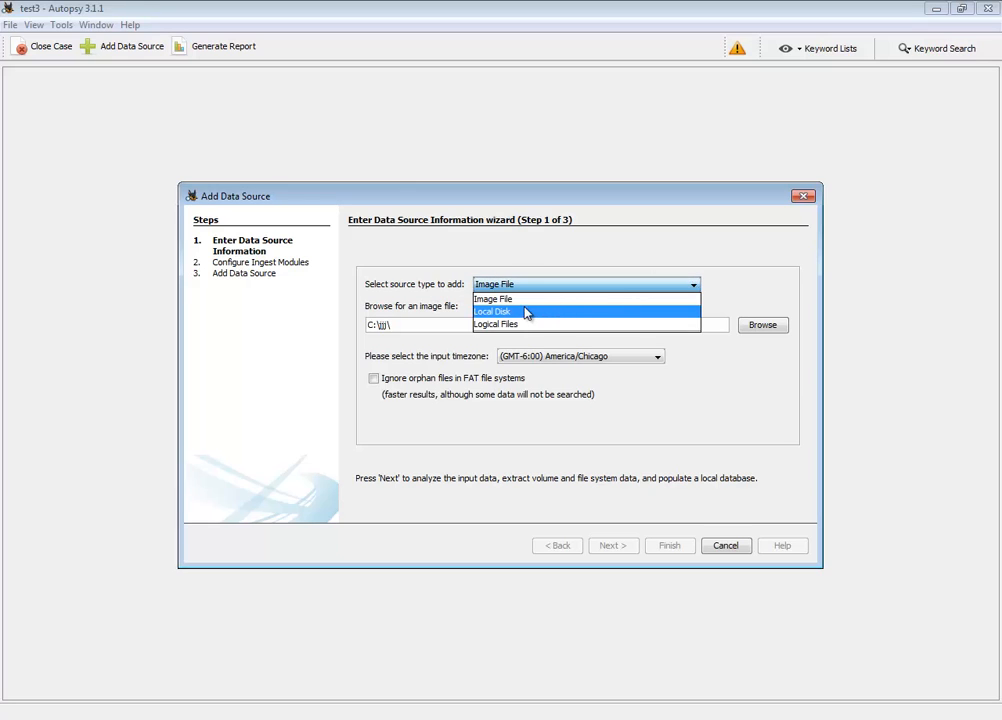
pyautogui.click(613, 276)
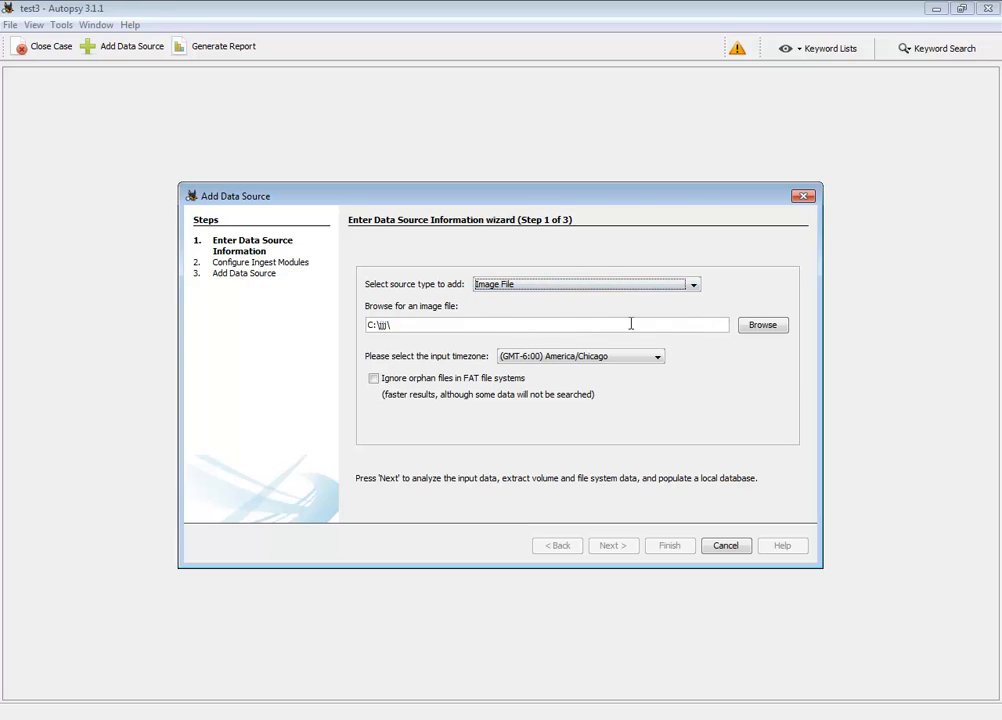
pyautogui.click(764, 325)
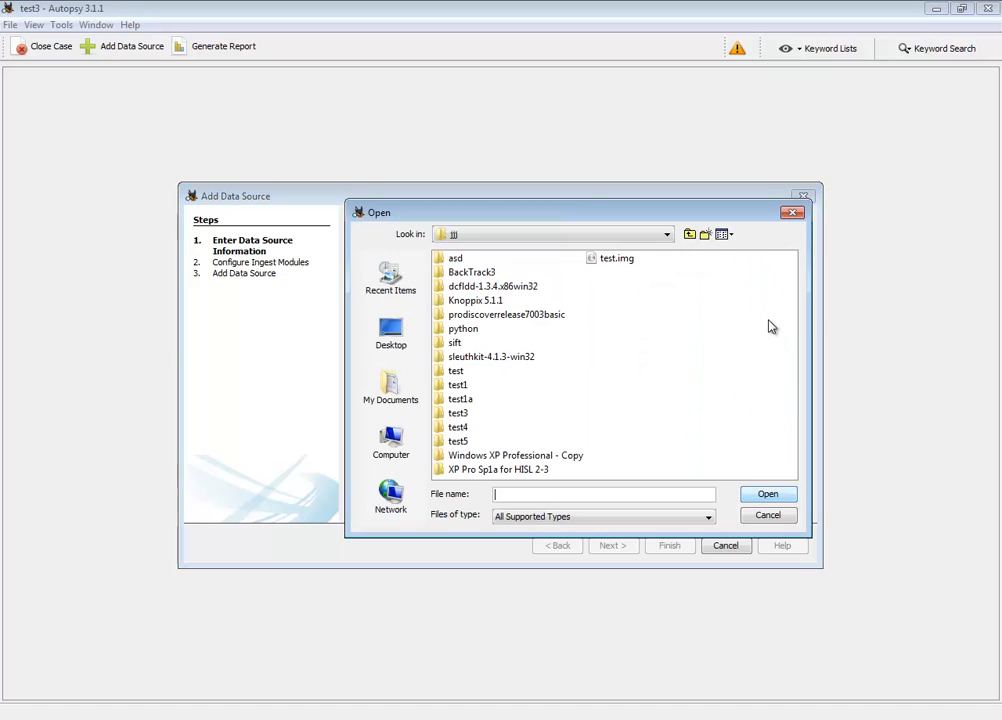
pyautogui.click(616, 260)
pyautogui.click(708, 518)
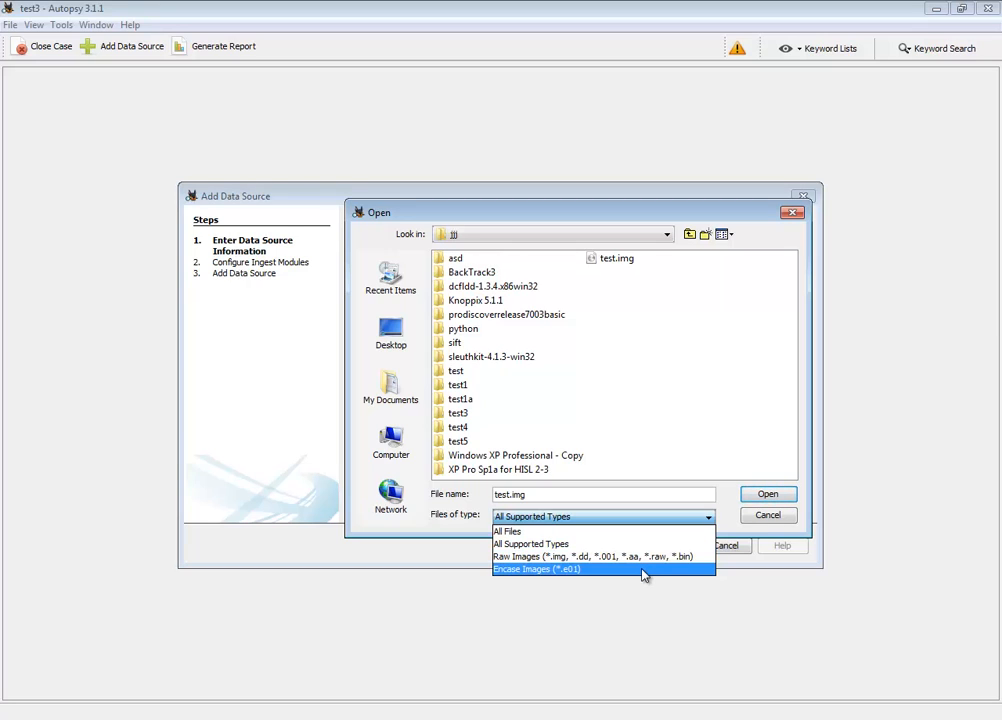
pyautogui.click(777, 502)
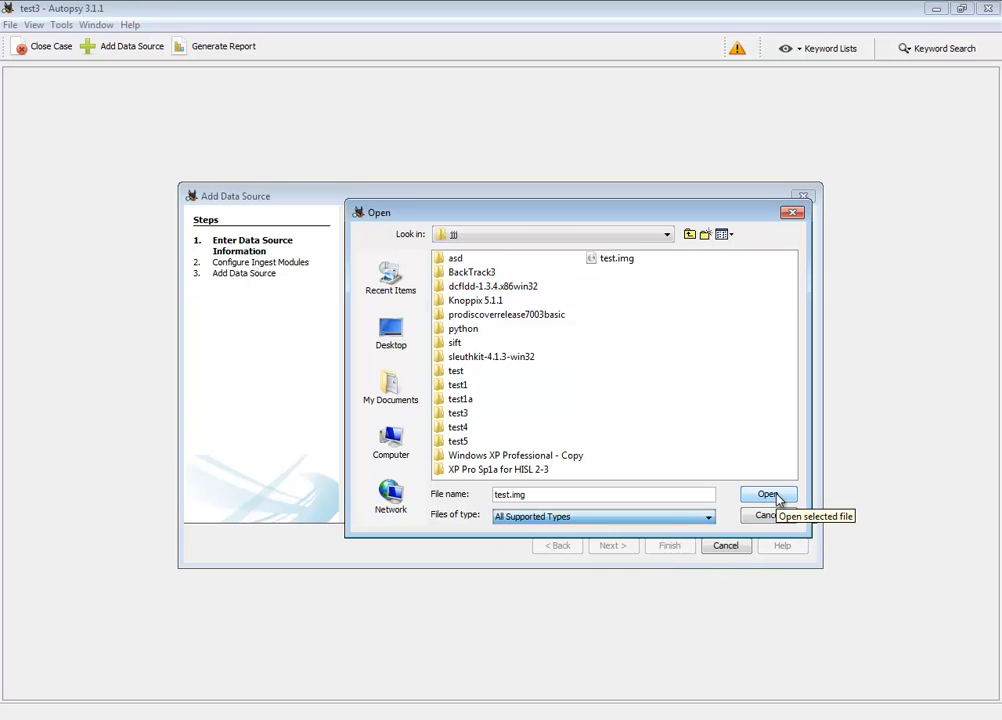
pyautogui.click(778, 498)
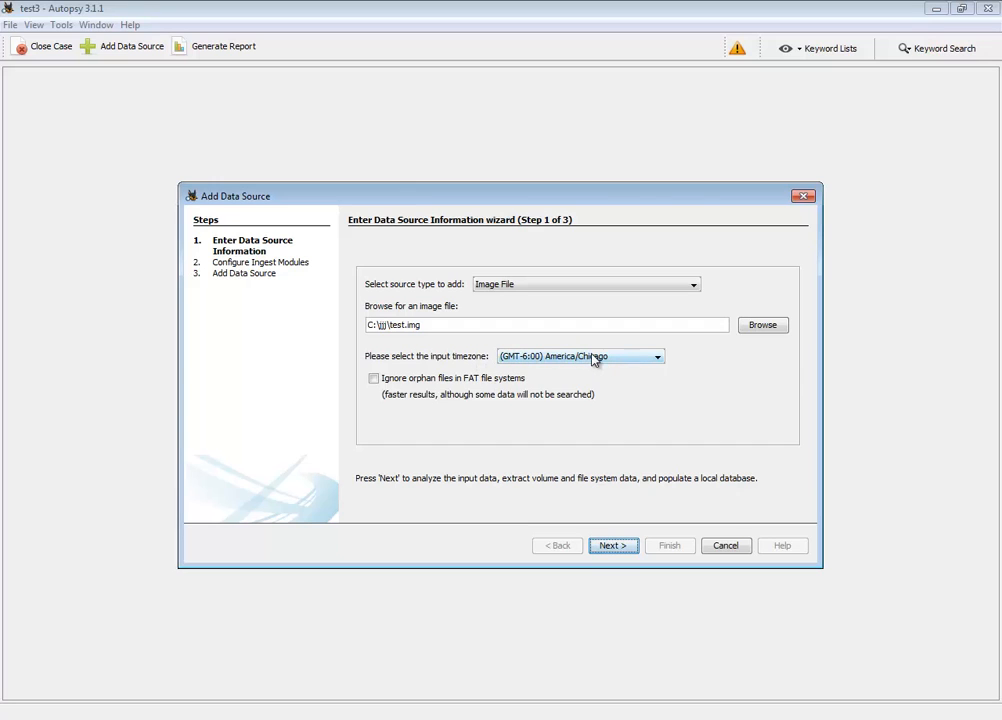
# Step: Add the image to the case with all ingest modules and unallocated space processing enabled
pyautogui.click(622, 546)
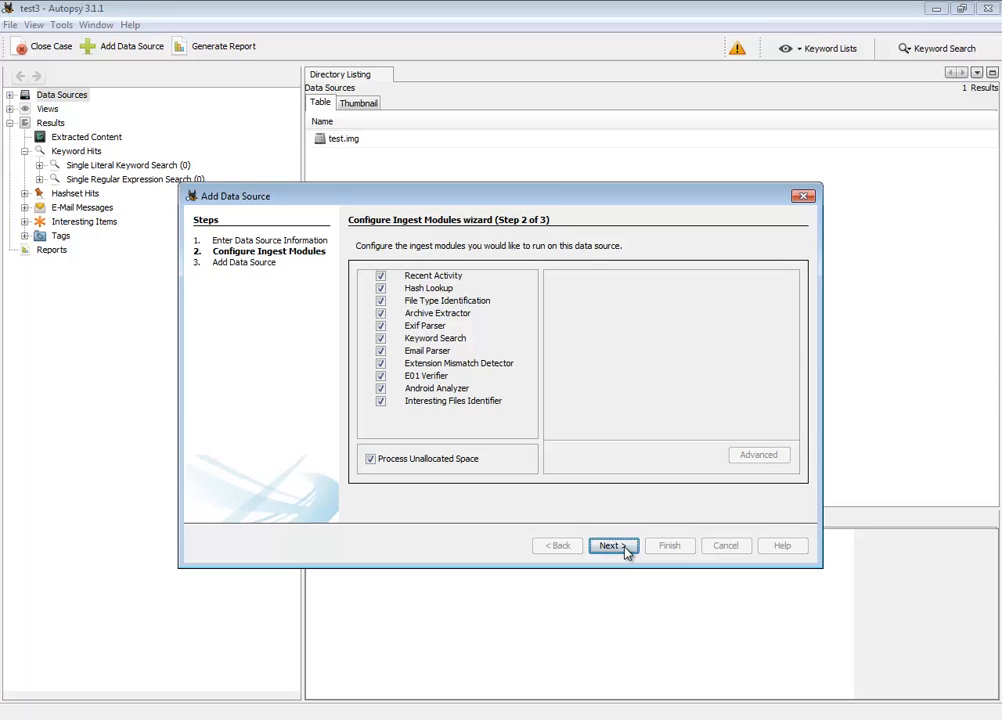
pyautogui.click(622, 546)
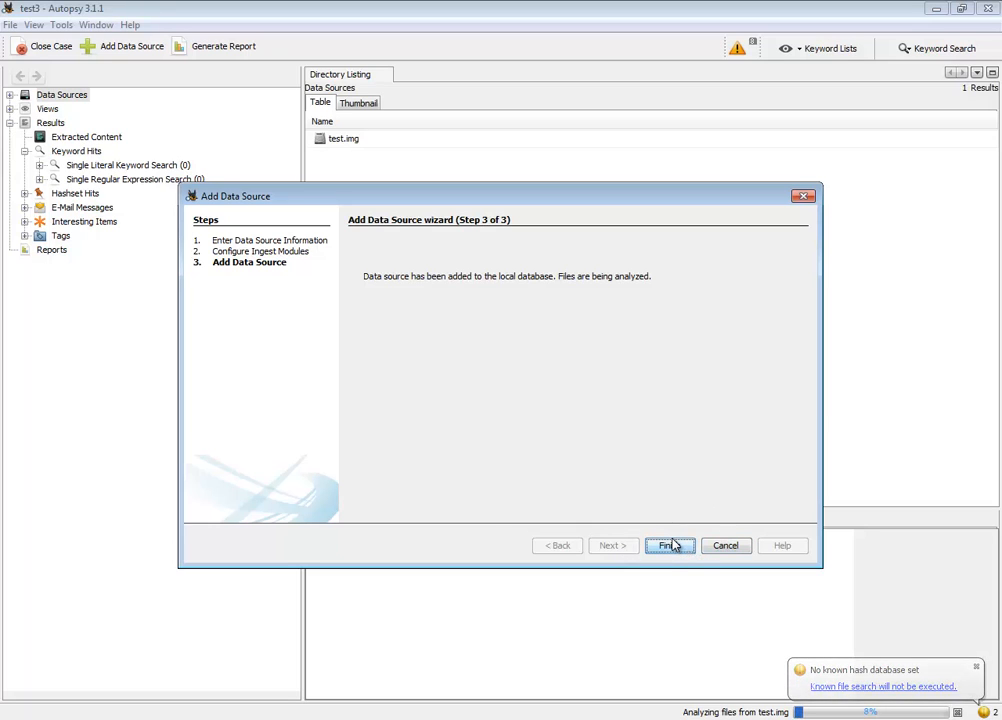
pyautogui.click(672, 545)
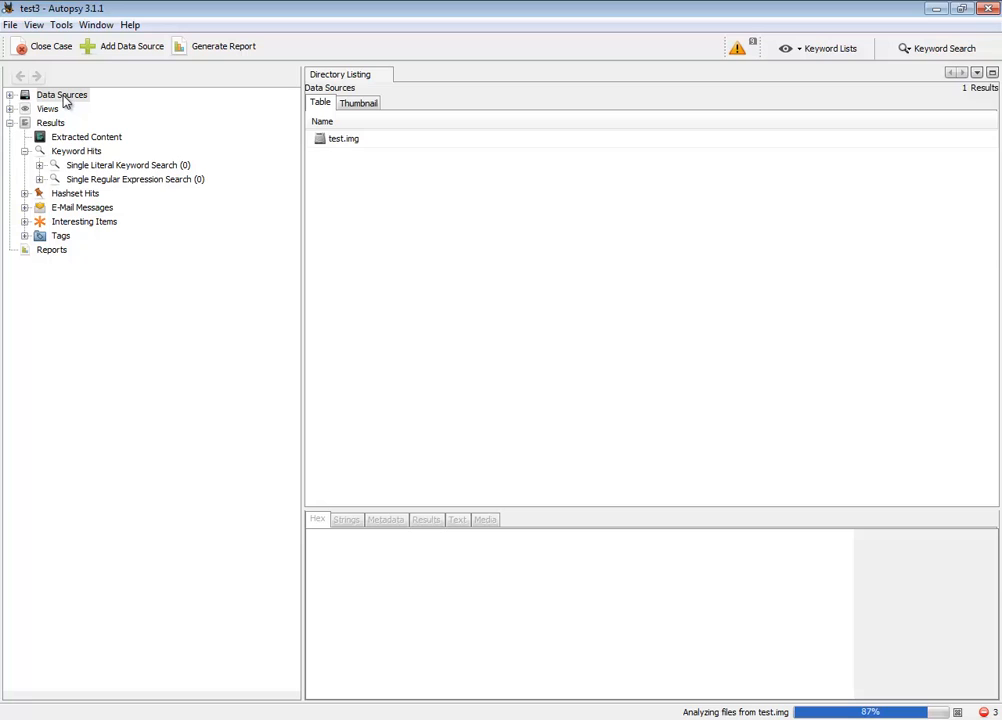
# Step: Expand the File Size categories under Views and check the progress details of the running image analysis
pyautogui.click(10, 108)
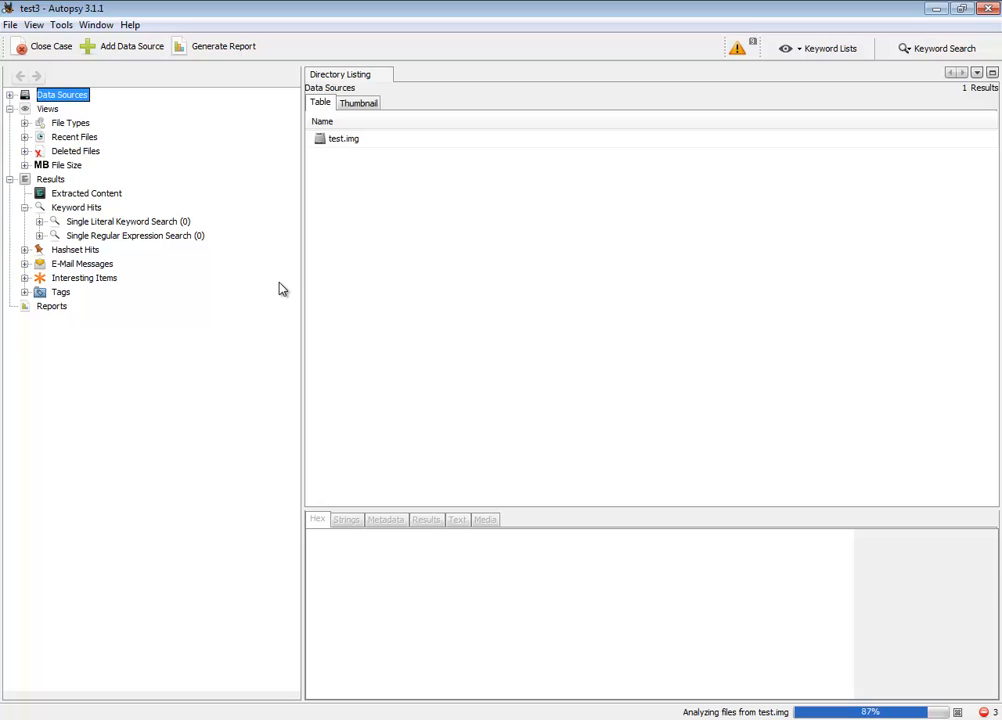
pyautogui.click(24, 165)
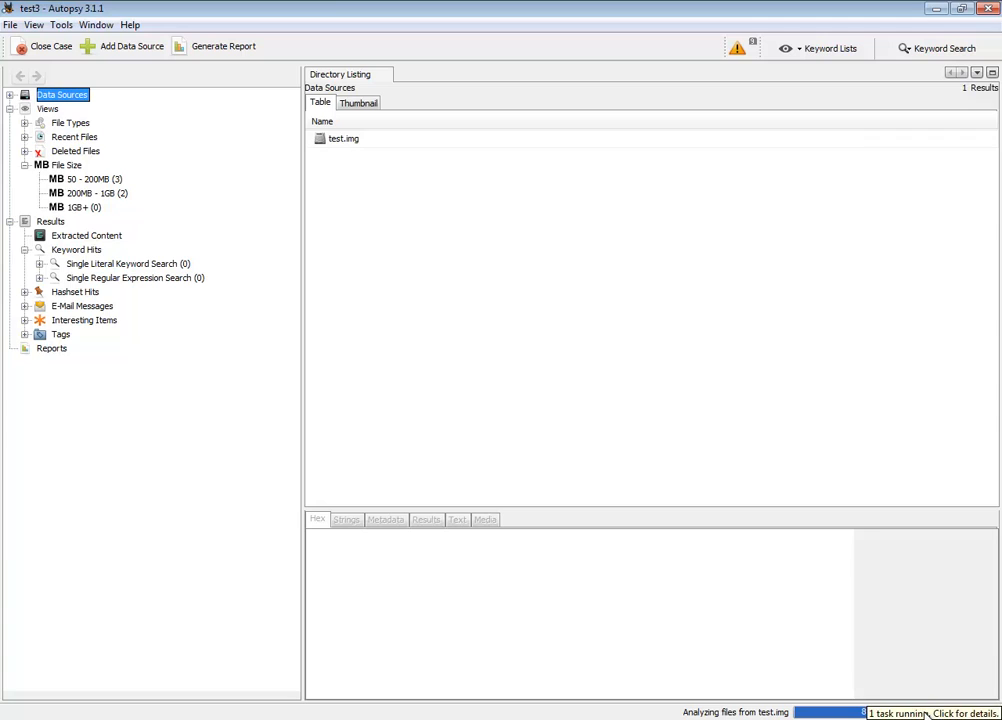
pyautogui.click(874, 713)
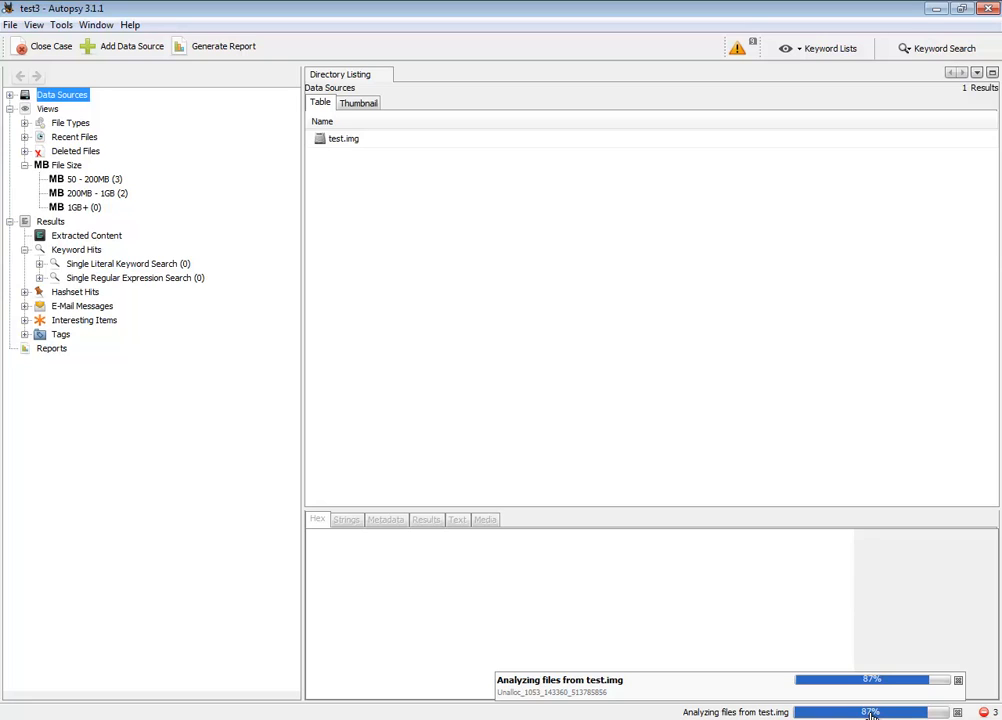
pyautogui.click(871, 715)
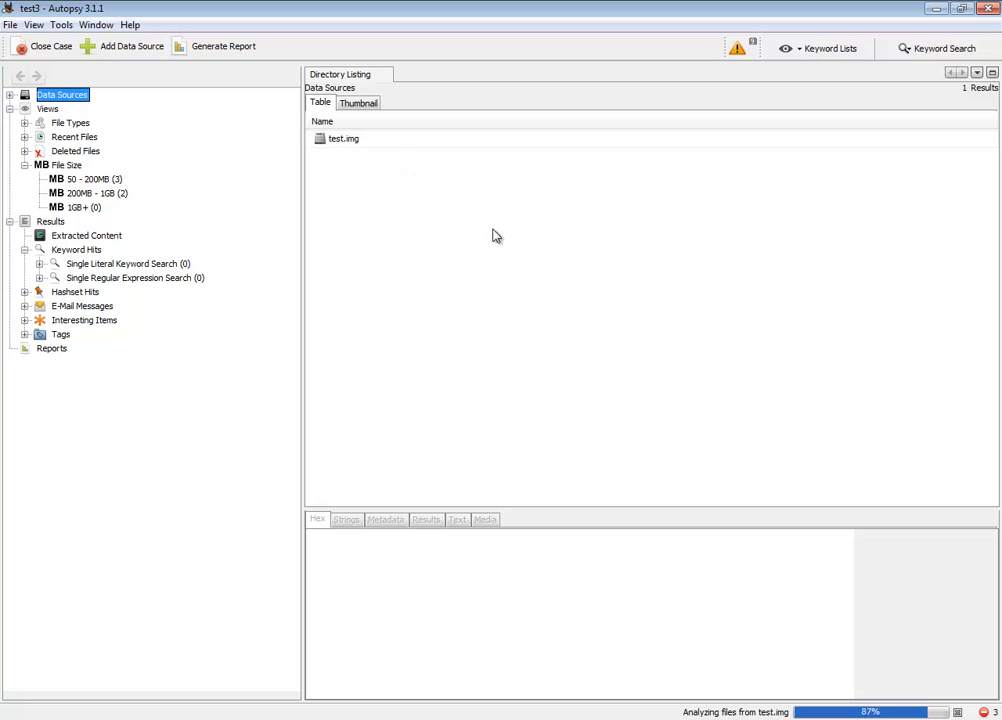
# Step: Expand File Types and its Documents category, and list the Plain Text files
pyautogui.click(24, 122)
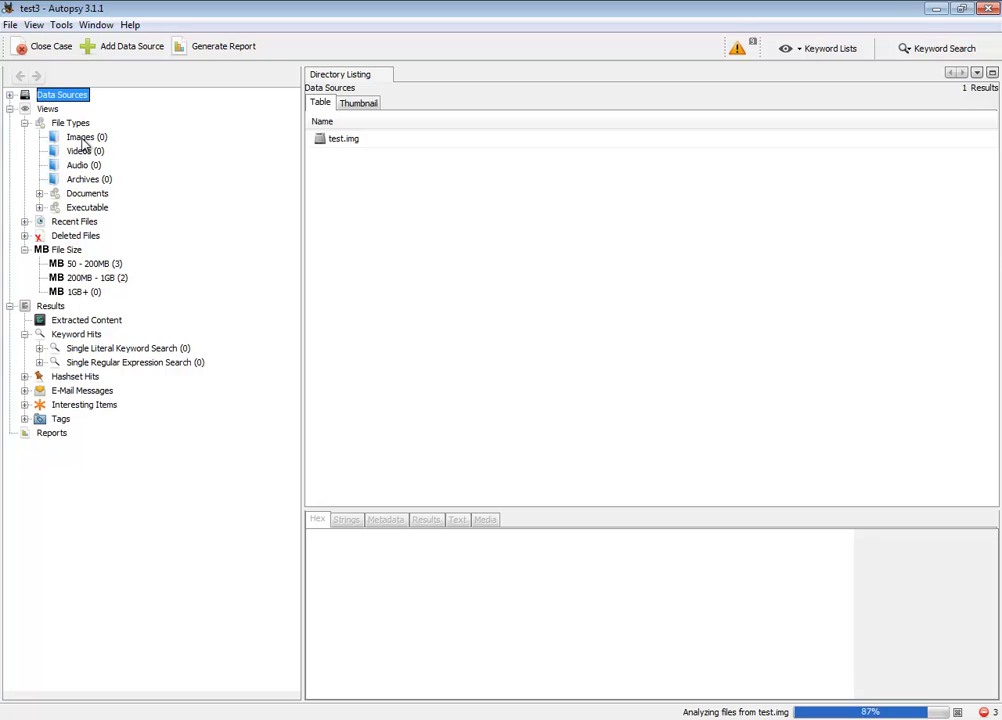
pyautogui.click(39, 194)
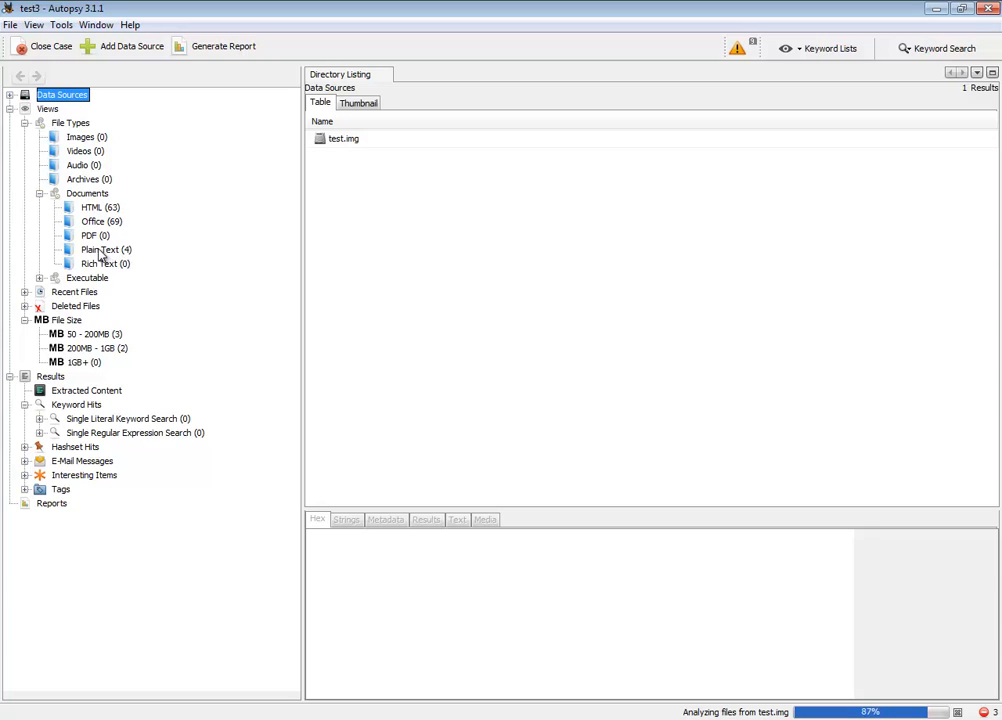
pyautogui.click(104, 252)
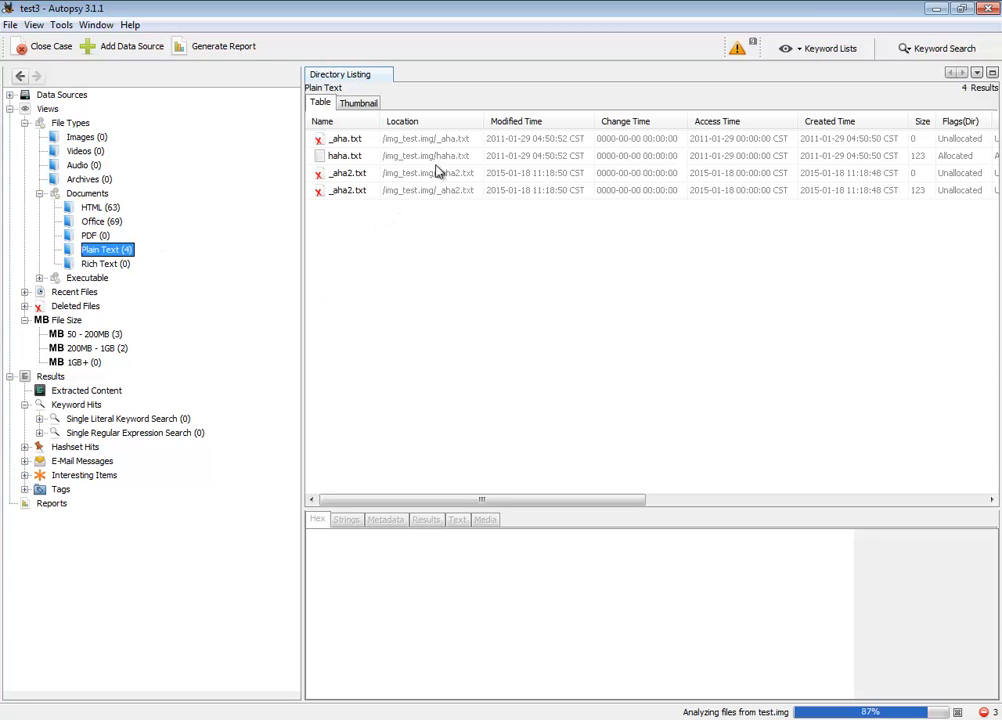
# Step: Examine the results, metadata and strings of haha.txt
pyautogui.click(352, 163)
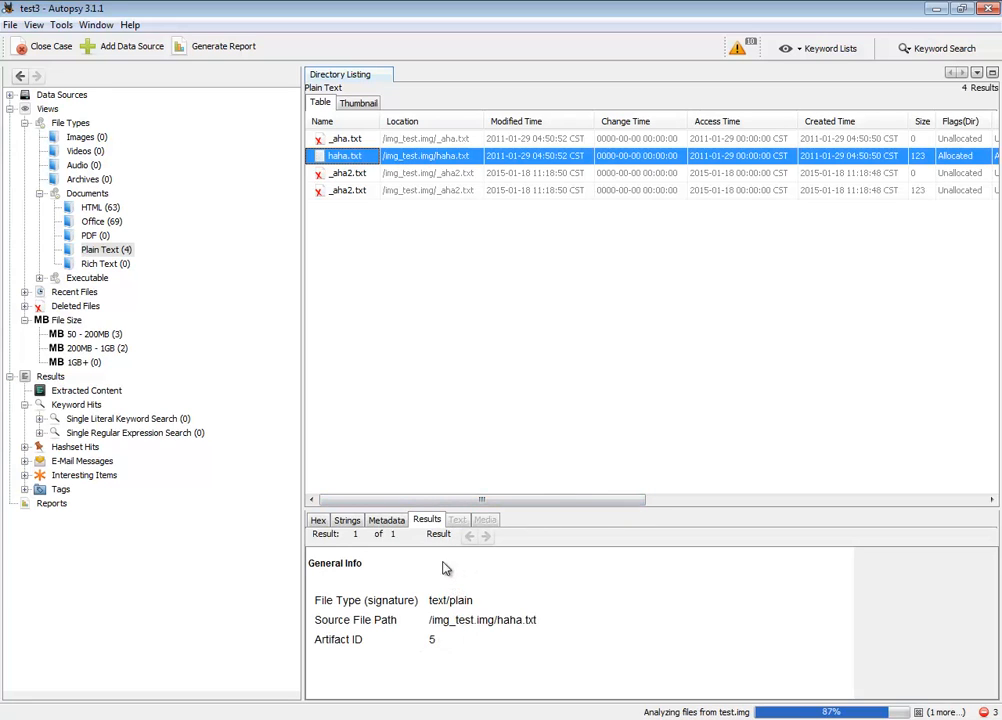
pyautogui.click(390, 521)
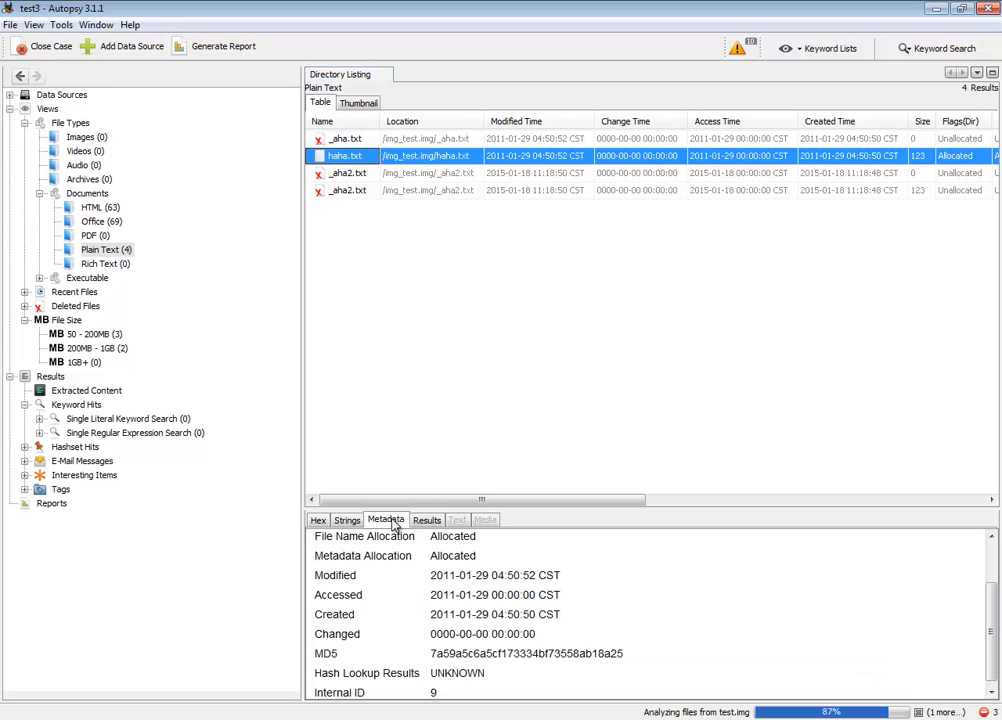
pyautogui.scroll(-1, 348, 535)
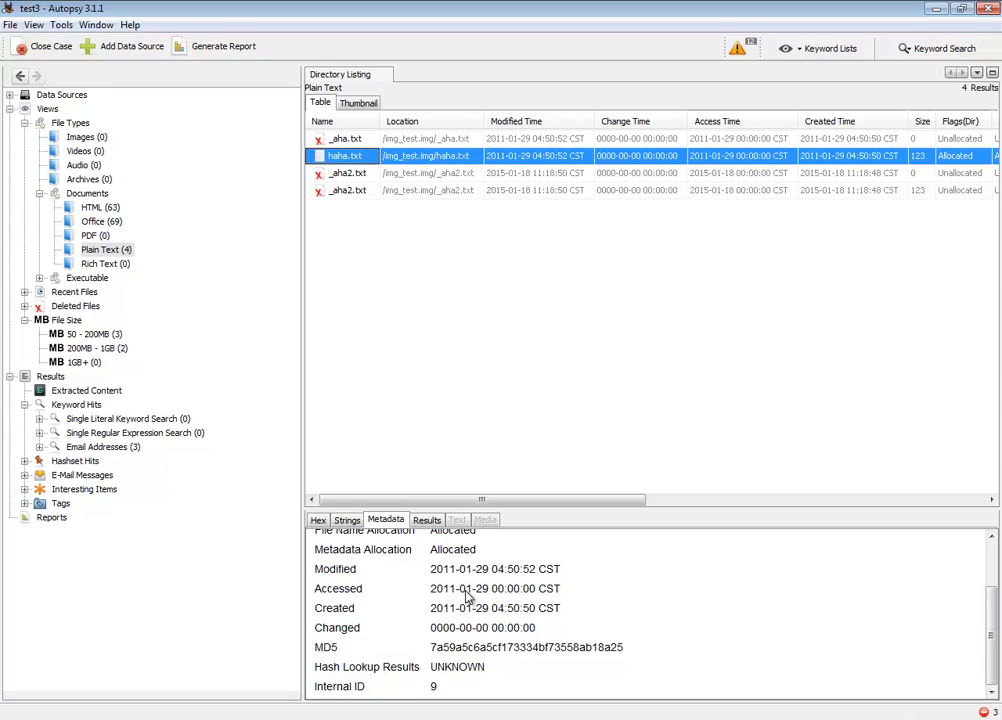
pyautogui.click(349, 523)
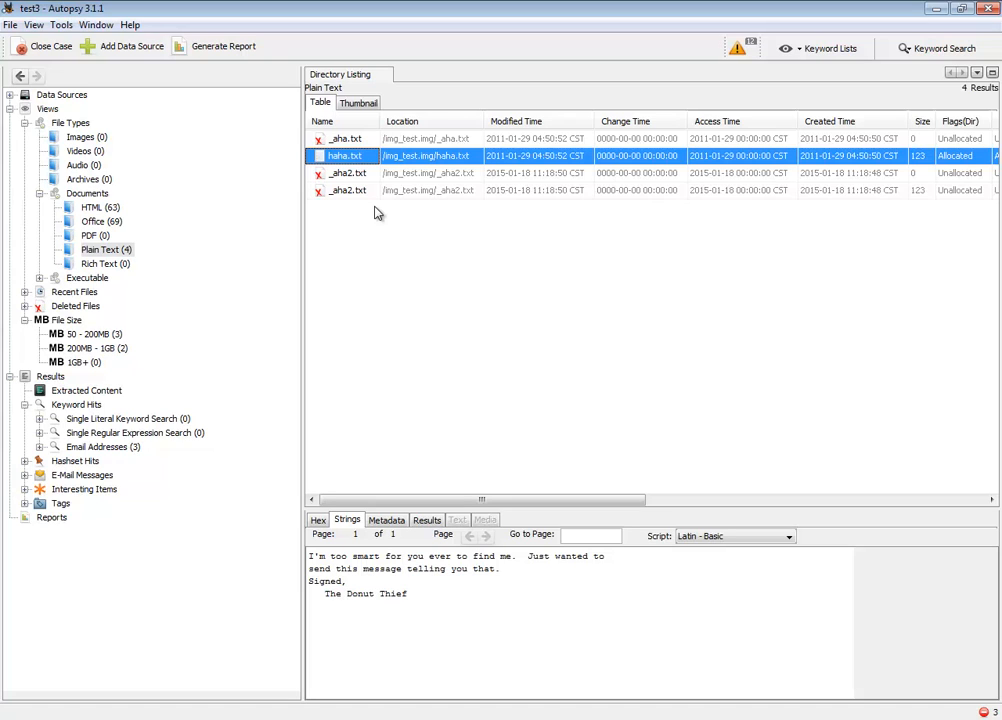
# Step: Compare the two deleted _aha2.txt entries, viewing the text of the 123-byte one and the metadata of the empty one
pyautogui.click(362, 191)
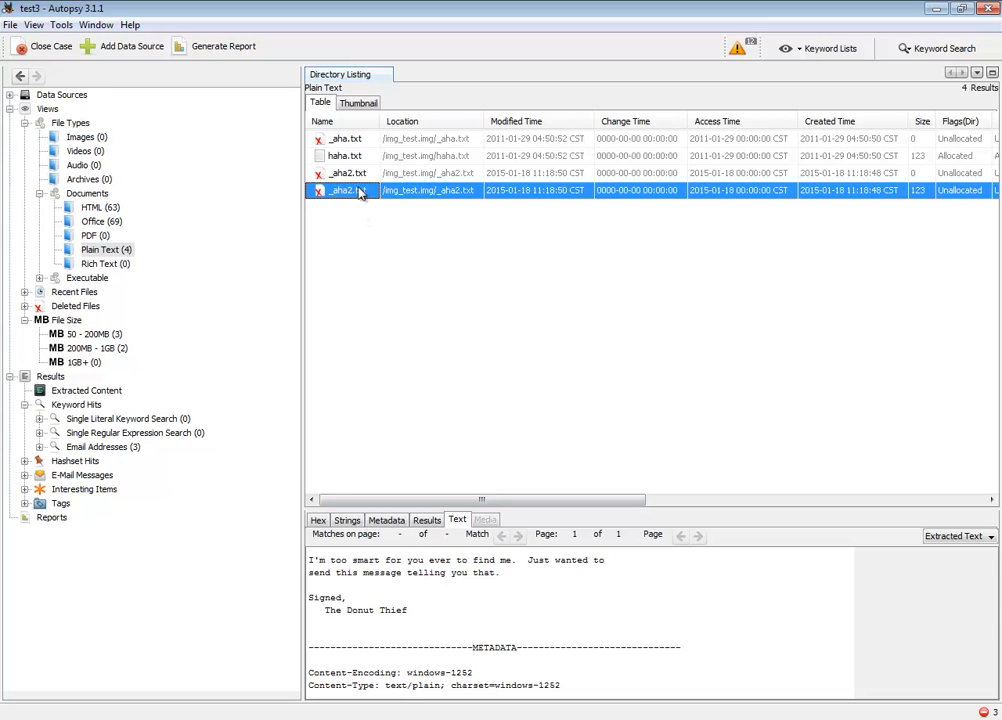
pyautogui.click(362, 178)
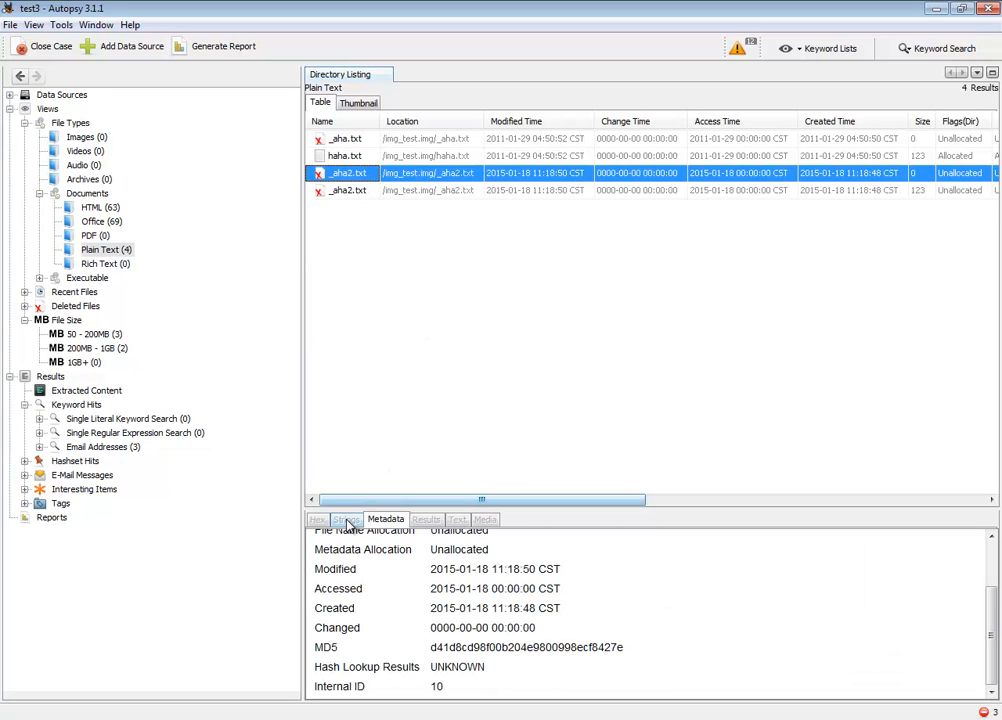
pyautogui.scroll(3, 420, 632)
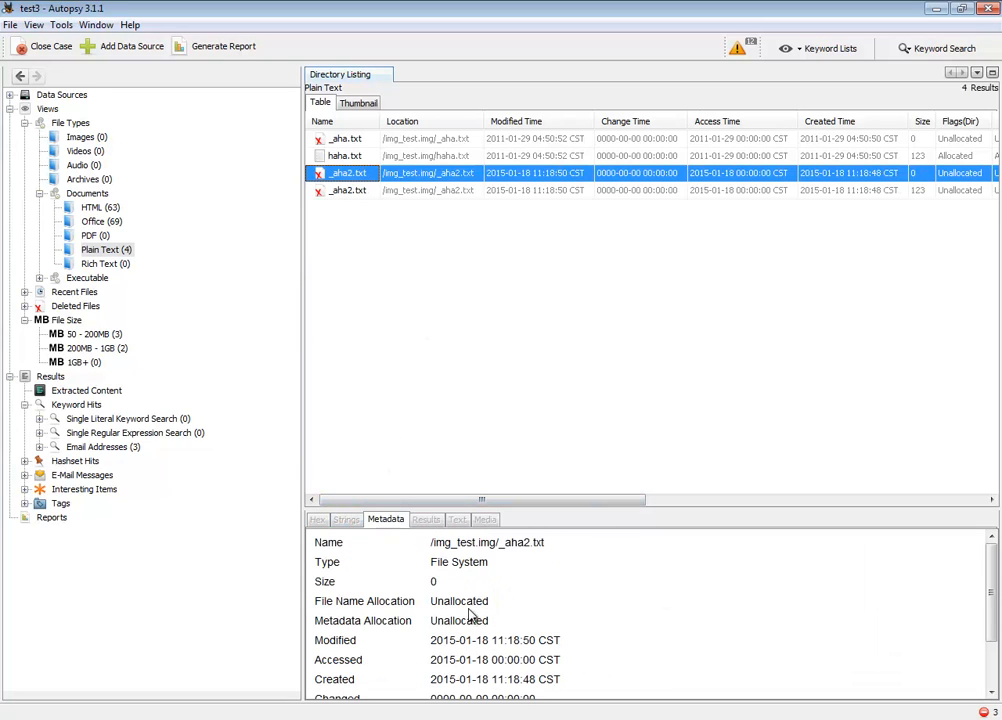
# Step: Extract the 123-byte deleted file _aha2.txt to the case's Export folder, keeping its file name
pyautogui.click(366, 194)
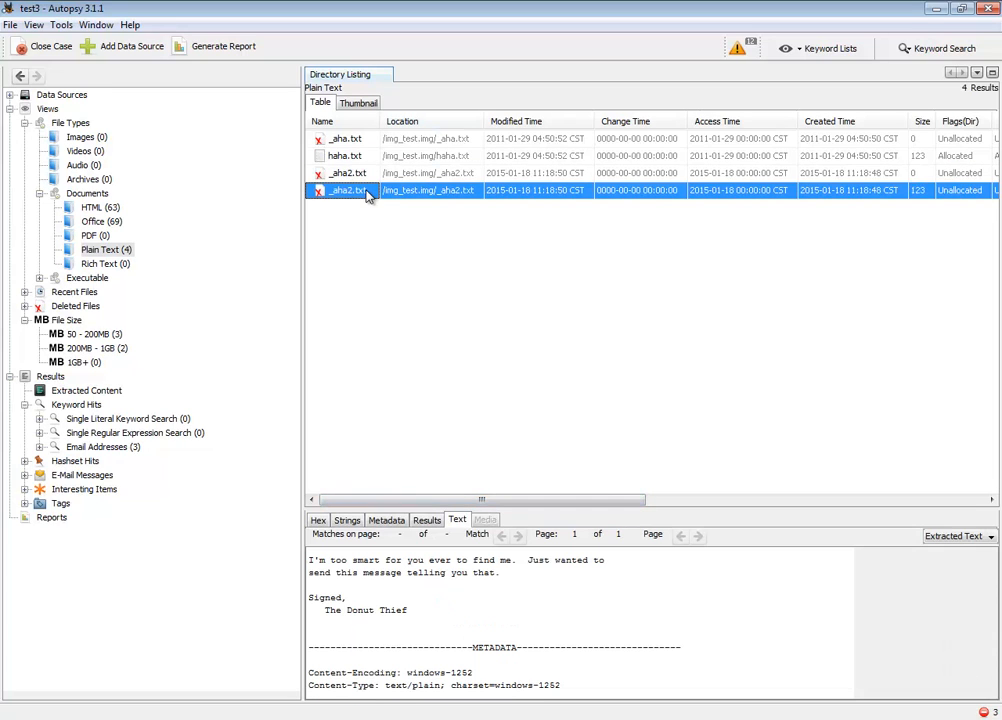
pyautogui.rightClick(365, 196)
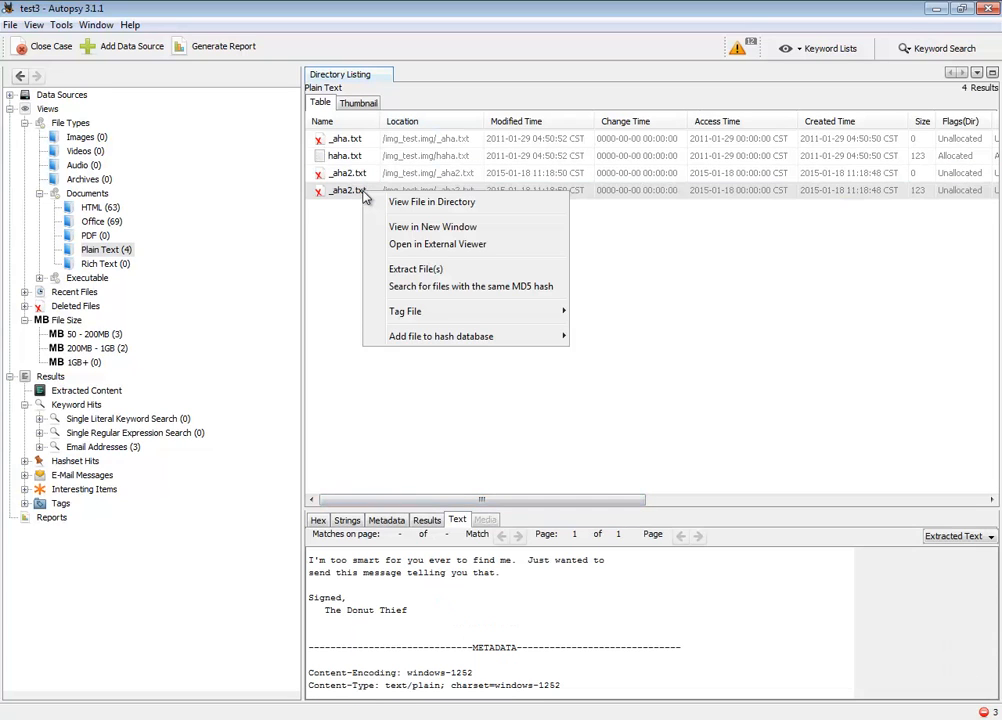
pyautogui.click(410, 270)
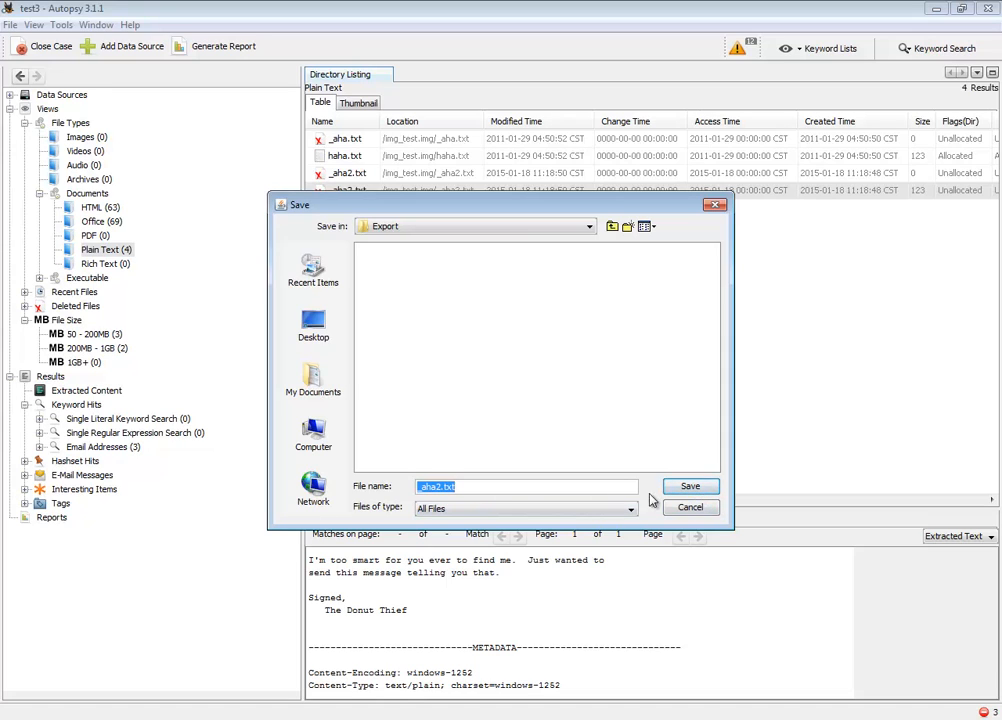
pyautogui.click(688, 490)
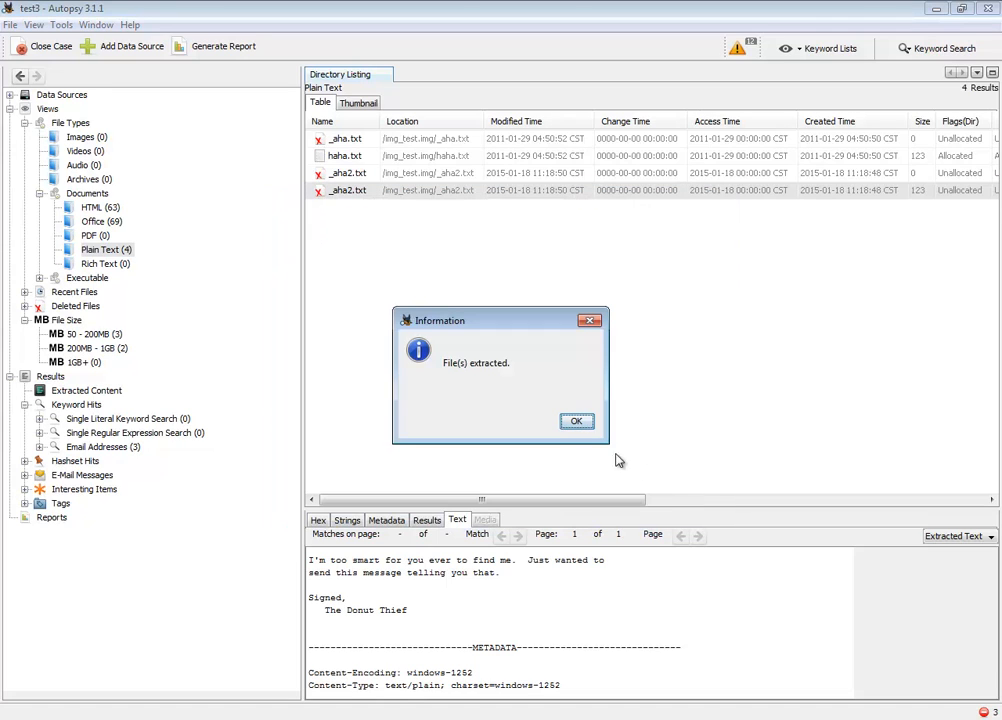
pyautogui.click(575, 421)
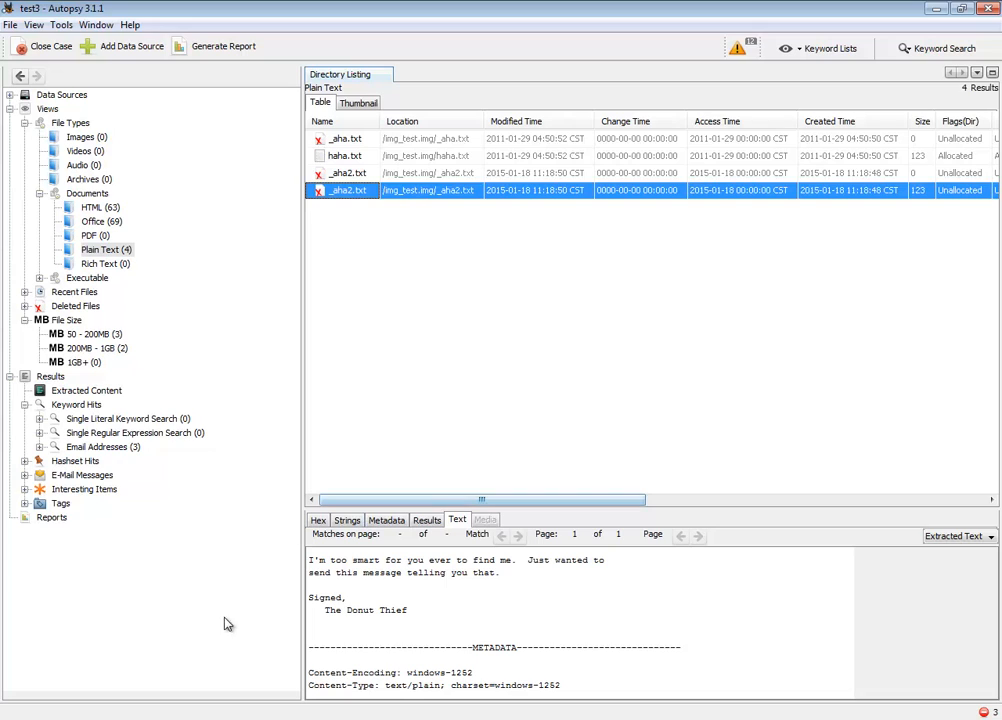
# Step: Switch to Windows Explorer, open the extracted _aha2.txt from the test3 case's Export folder, read it and close it
pyautogui.click(114, 719)
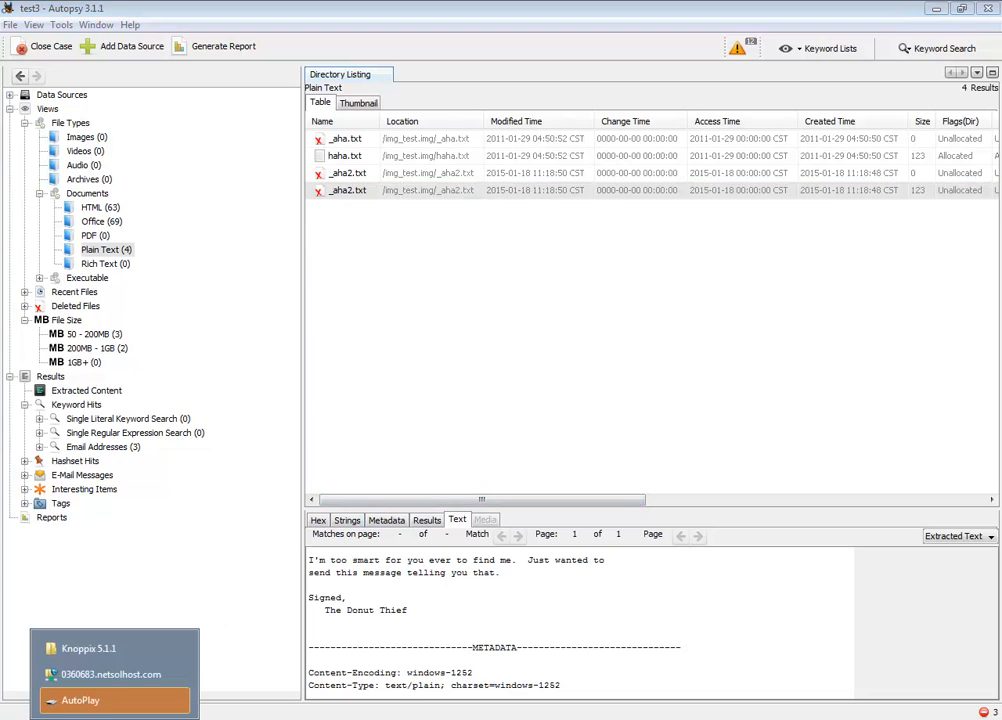
pyautogui.click(106, 652)
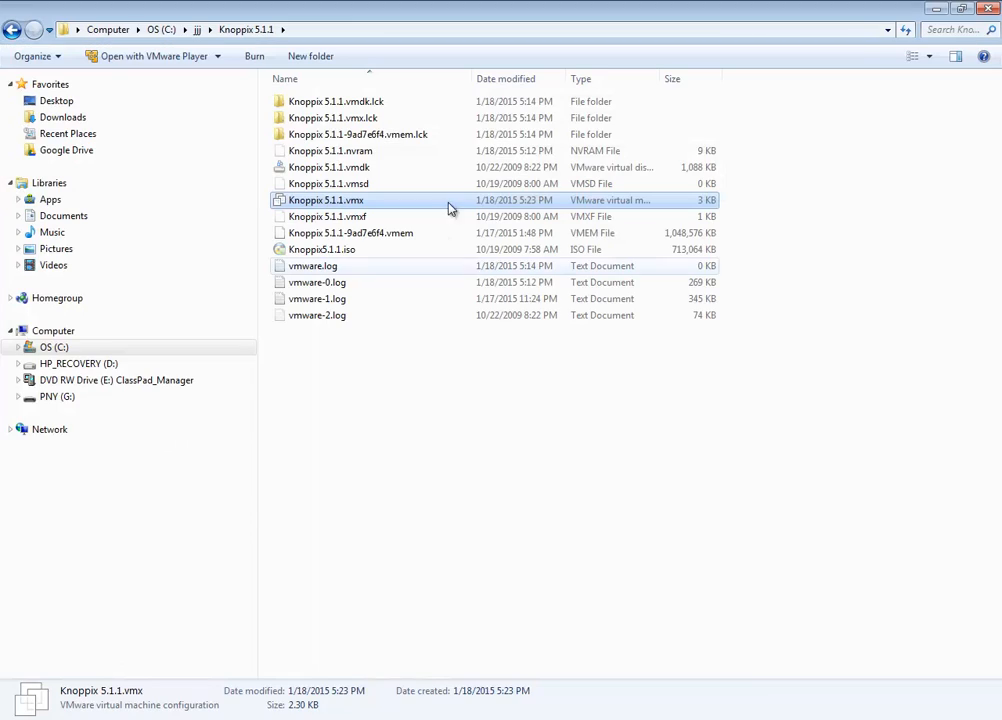
pyautogui.click(199, 30)
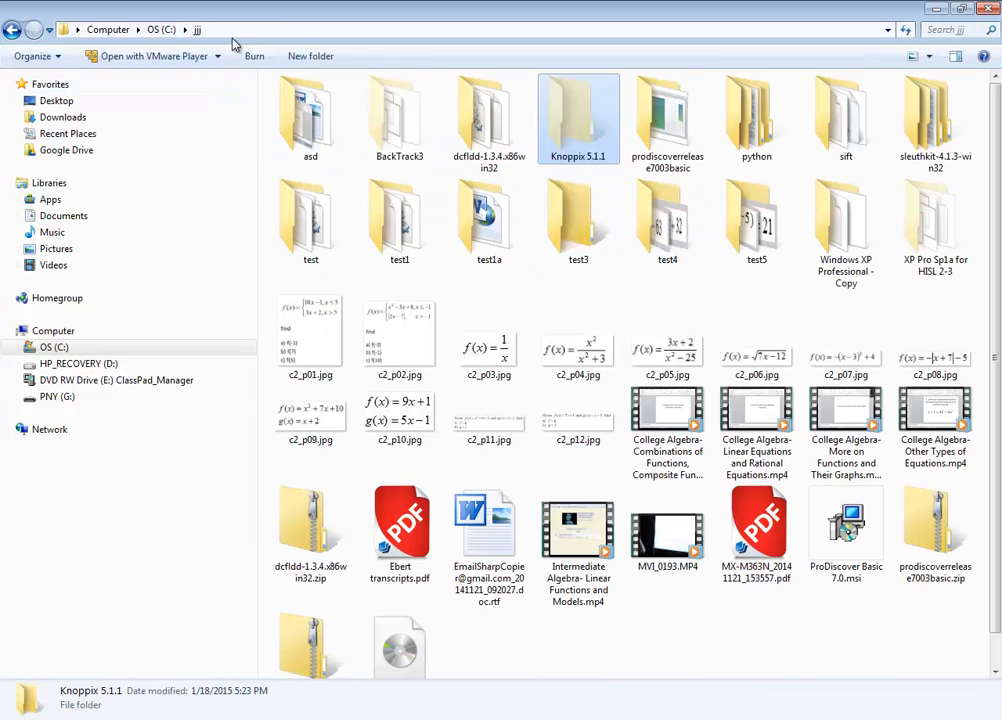
pyautogui.doubleClick(580, 245)
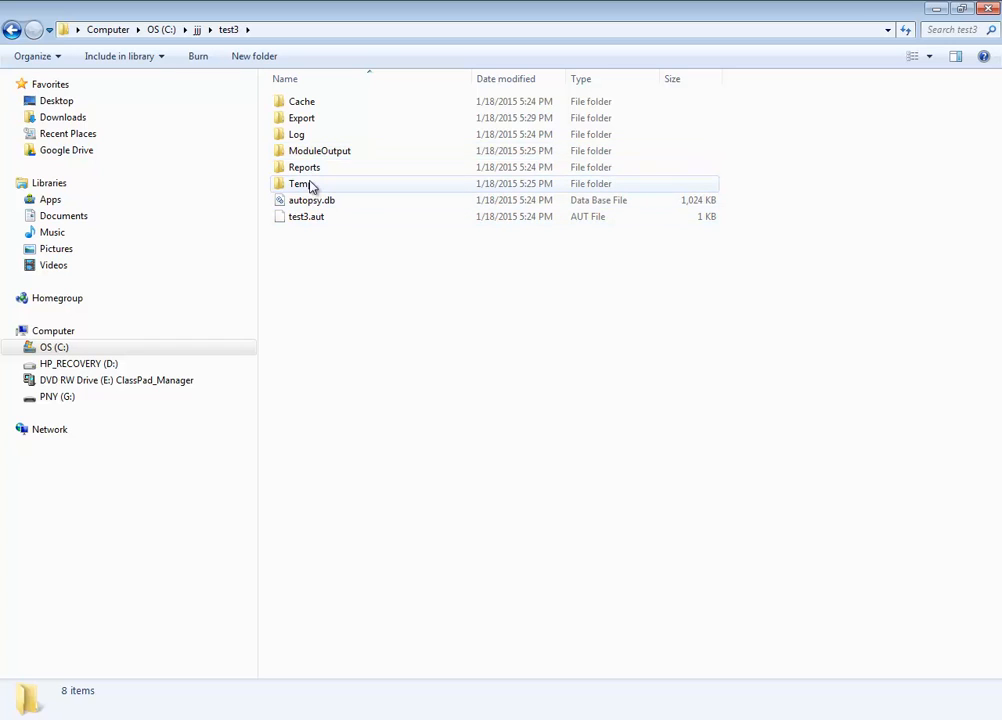
pyautogui.doubleClick(311, 119)
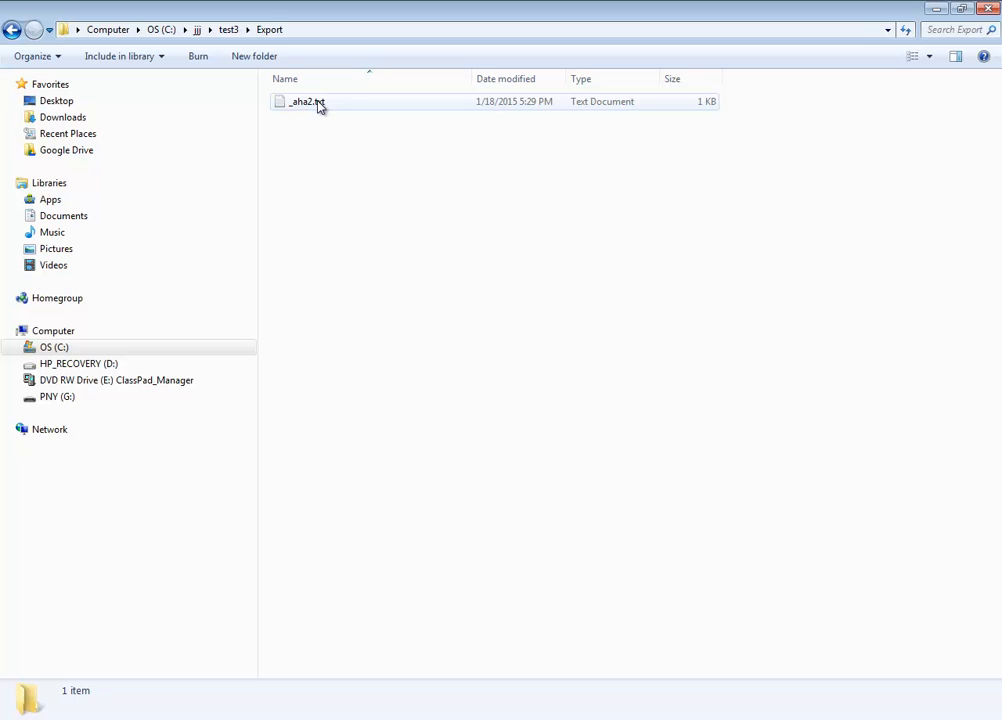
pyautogui.doubleClick(318, 104)
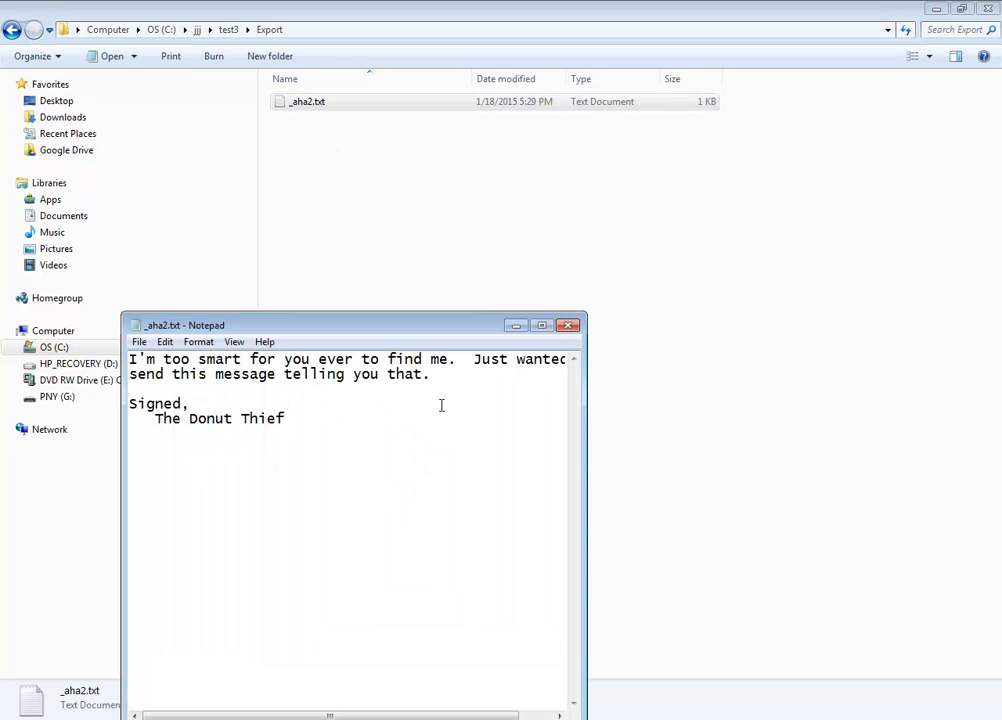
pyautogui.click(571, 328)
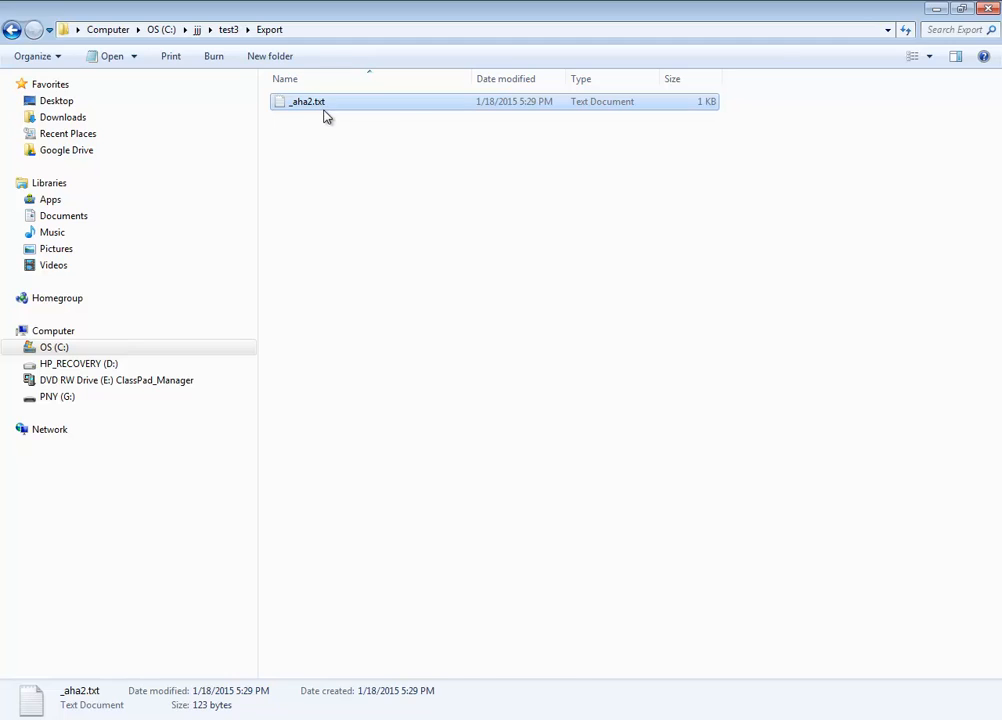
# Step: Switch back to Autopsy, list the HTML documents and read the extracted text of simabs06hd.html
pyautogui.hotkey('alt', 'Tab')
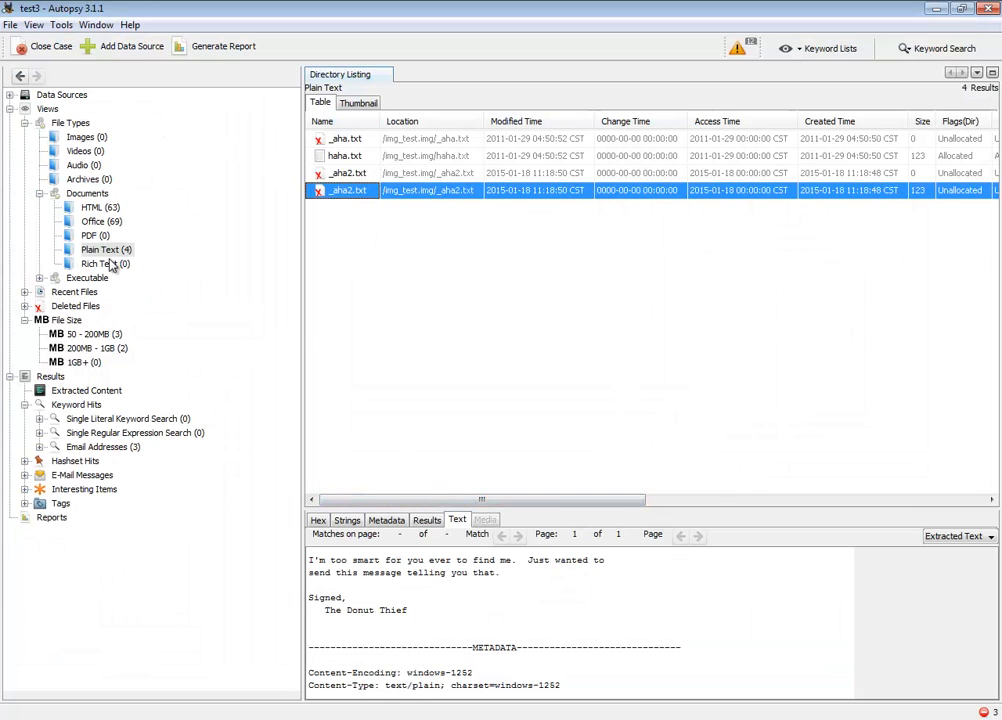
pyautogui.click(97, 208)
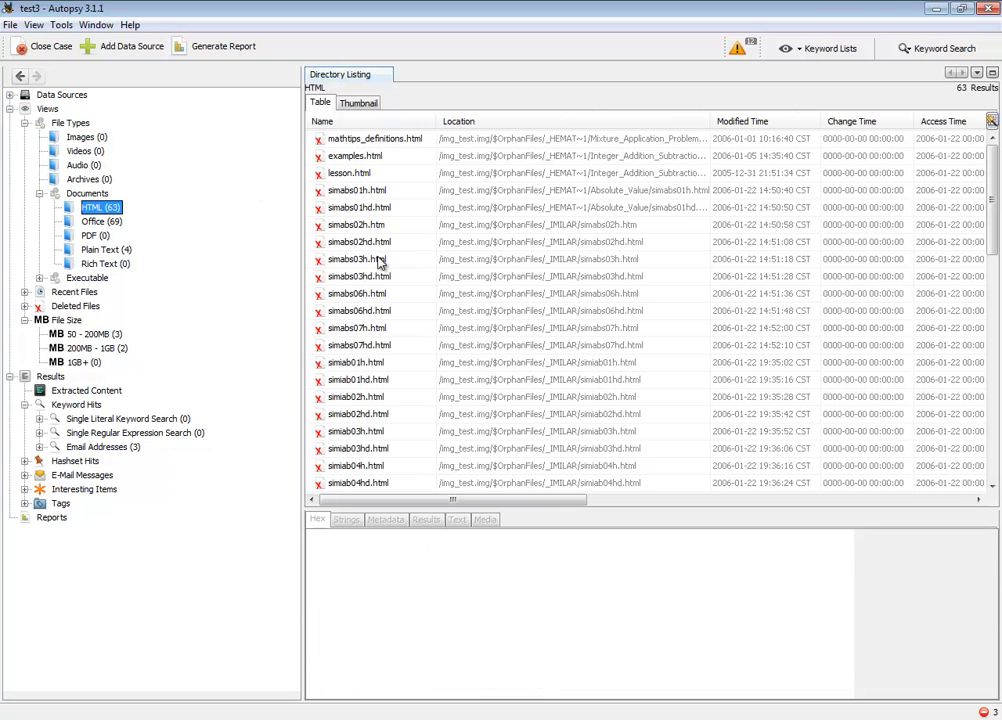
pyautogui.click(362, 312)
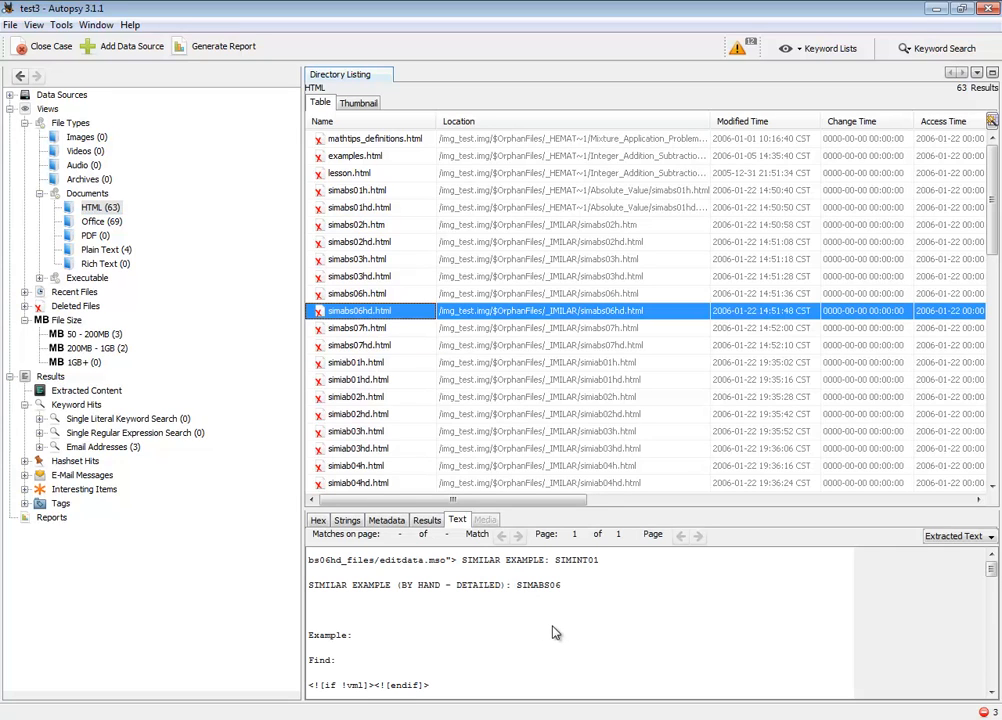
pyautogui.scroll(-3, 555, 632)
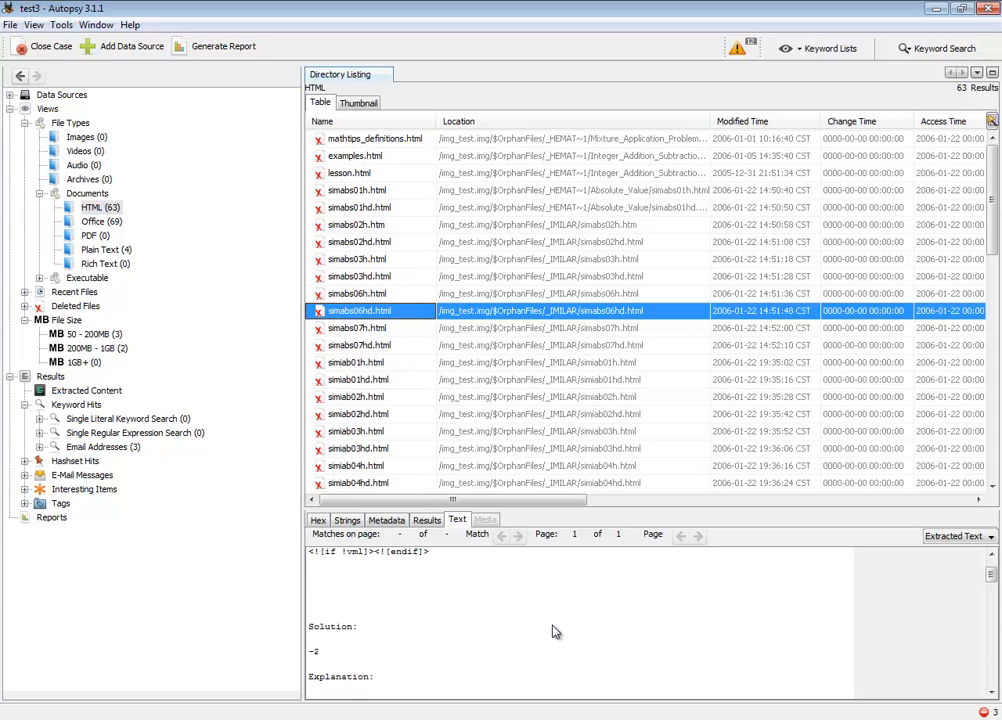
pyautogui.scroll(3, 555, 632)
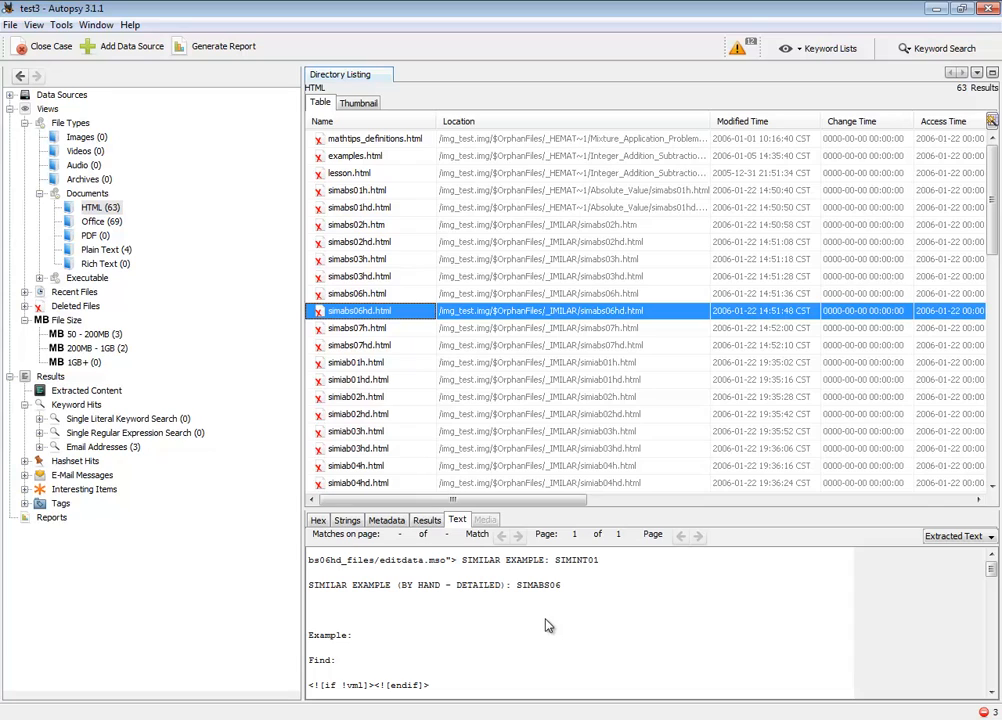
pyautogui.scroll(-5, 548, 626)
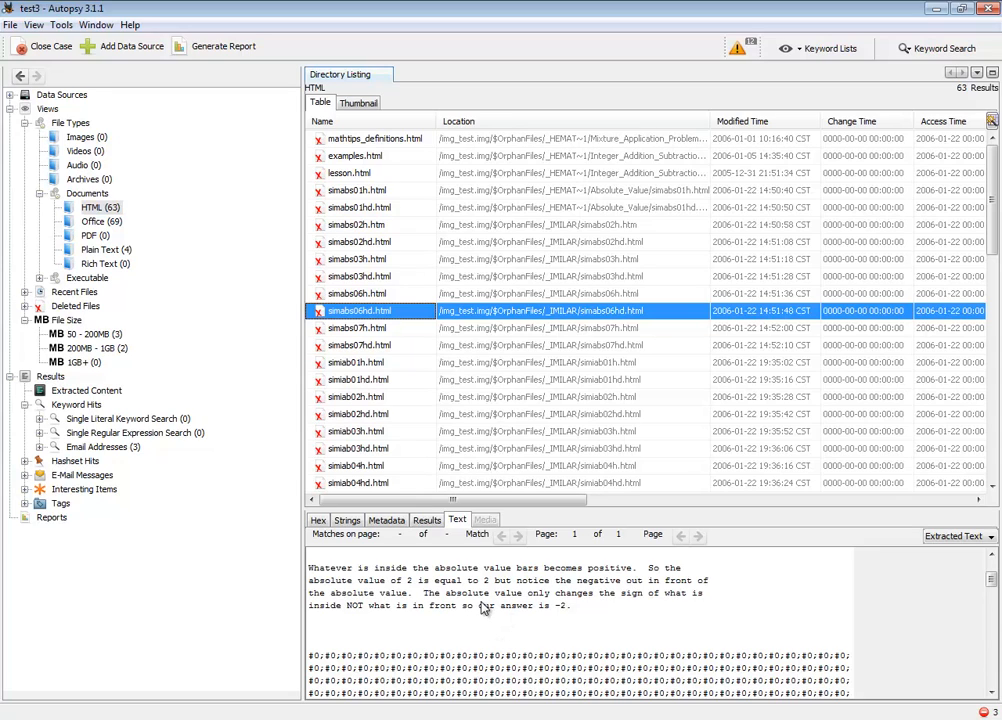
# Step: Extract the deleted file simabs06hd.html to the case's Export folder, keeping its file name
pyautogui.rightClick(380, 318)
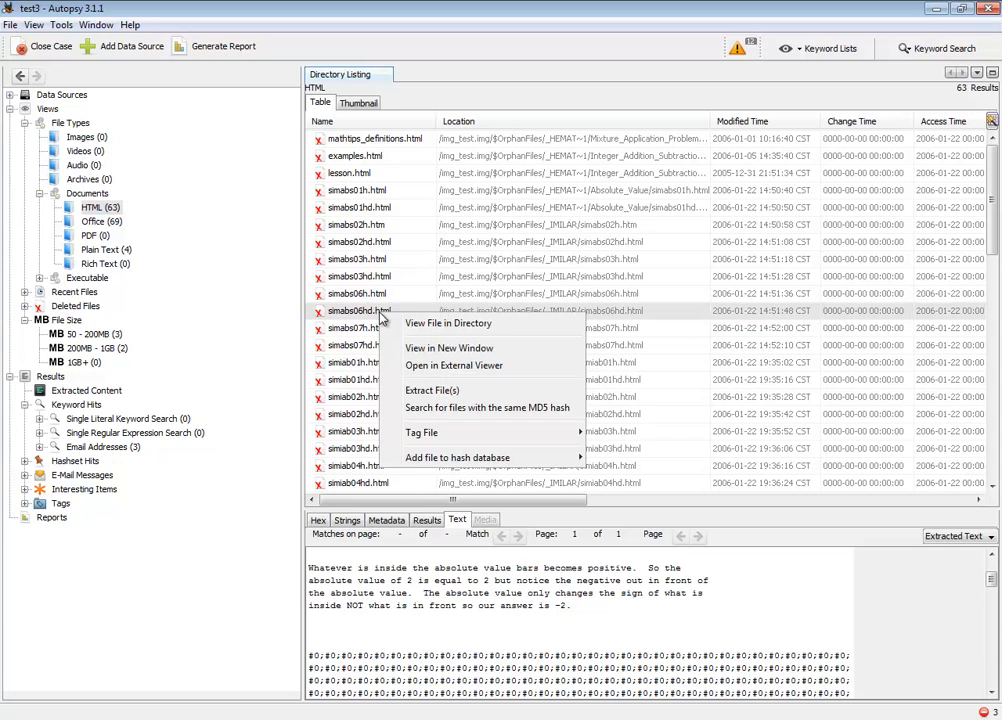
pyautogui.click(441, 396)
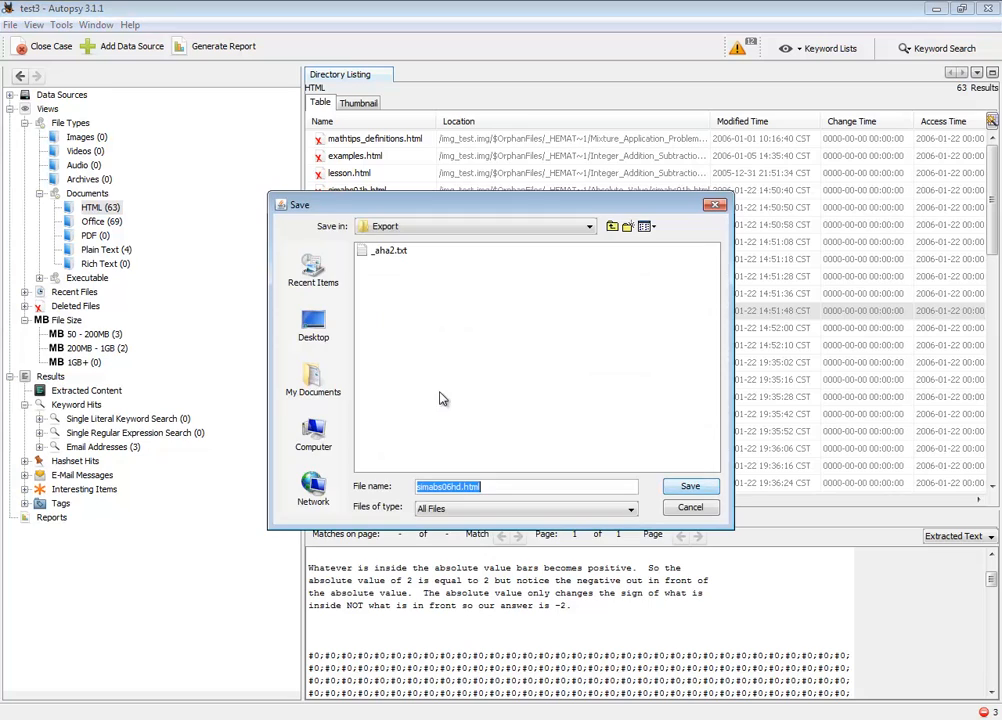
pyautogui.click(692, 488)
pyautogui.click(575, 421)
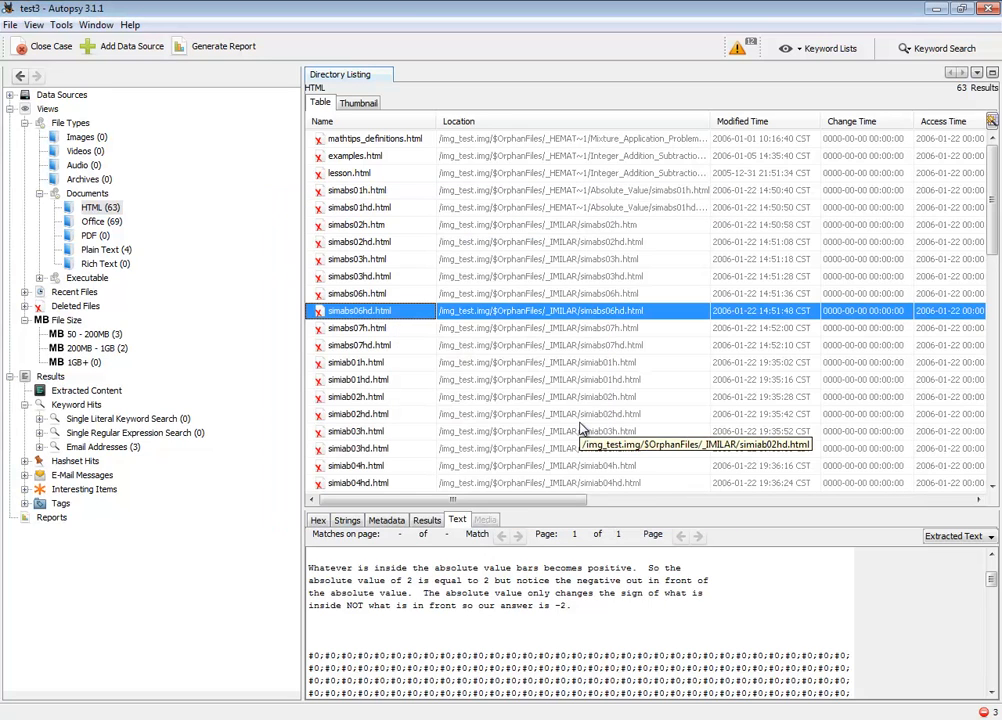
# Step: Open simabs06hd.html in the external viewer, examine the stray characters before and after the page content, and minimize the browser
pyautogui.rightClick(368, 316)
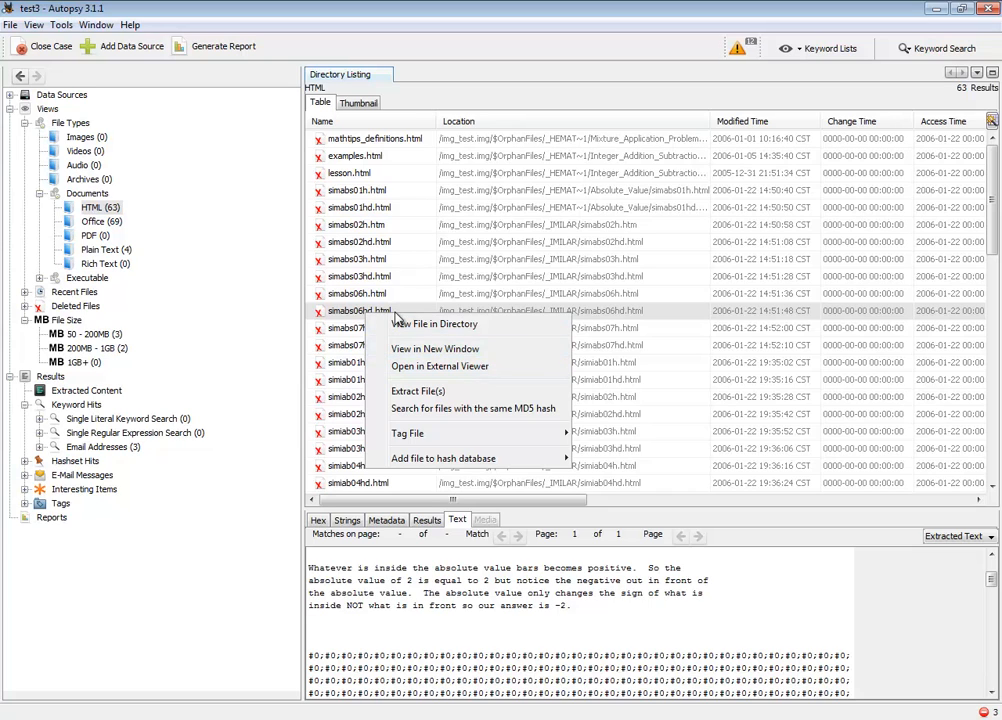
pyautogui.click(474, 368)
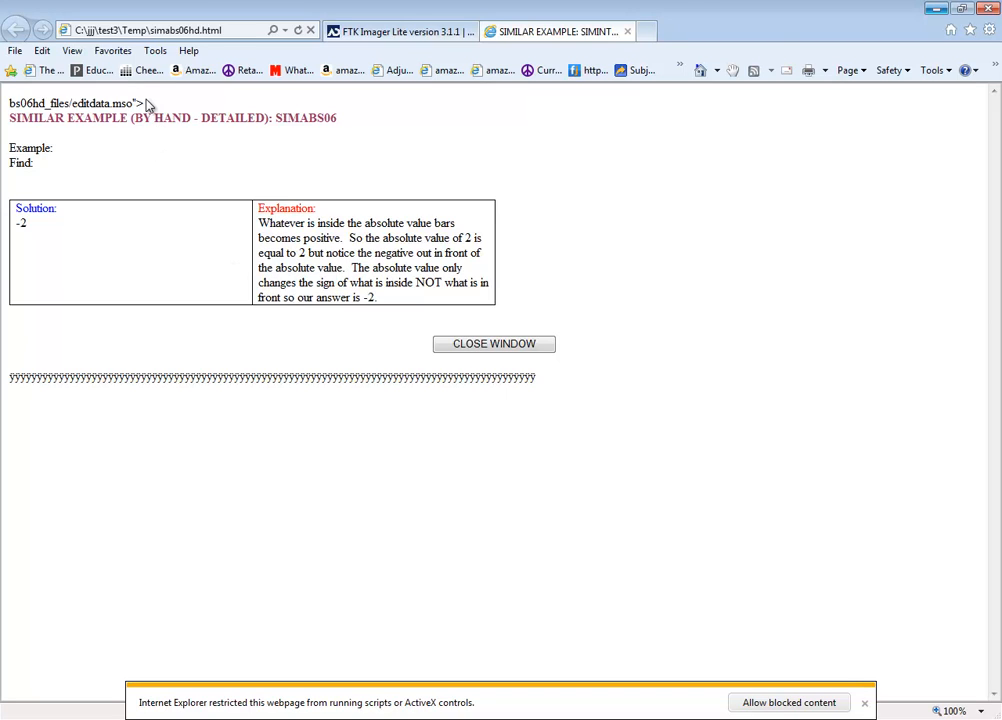
pyautogui.moveTo(146, 107); pyautogui.dragTo(8, 110)
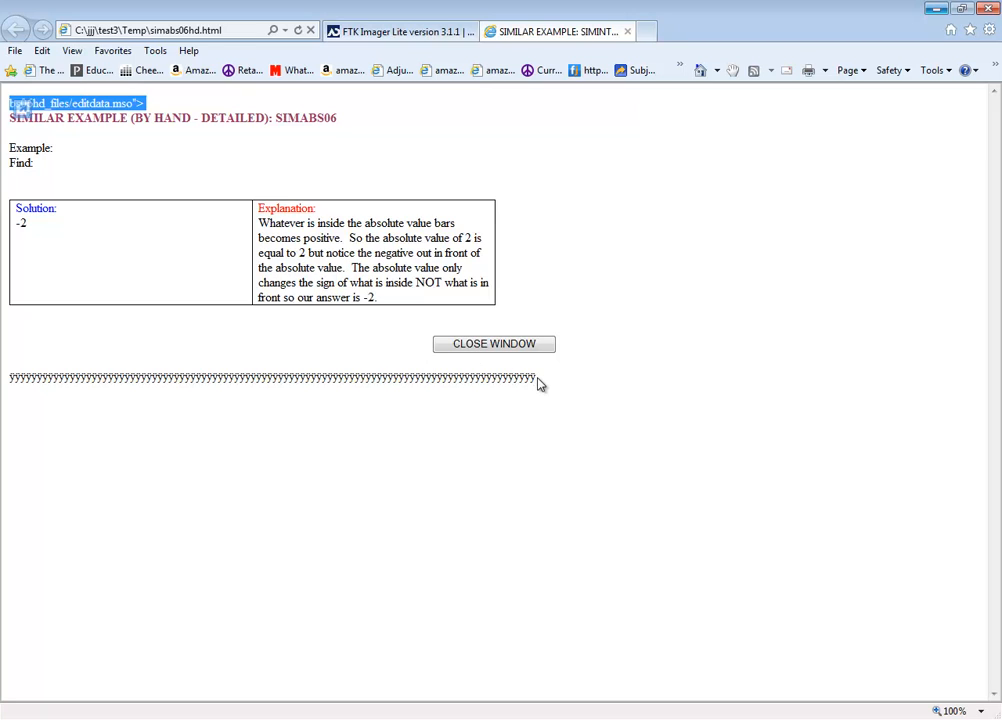
pyautogui.moveTo(544, 385); pyautogui.dragTo(12, 398)
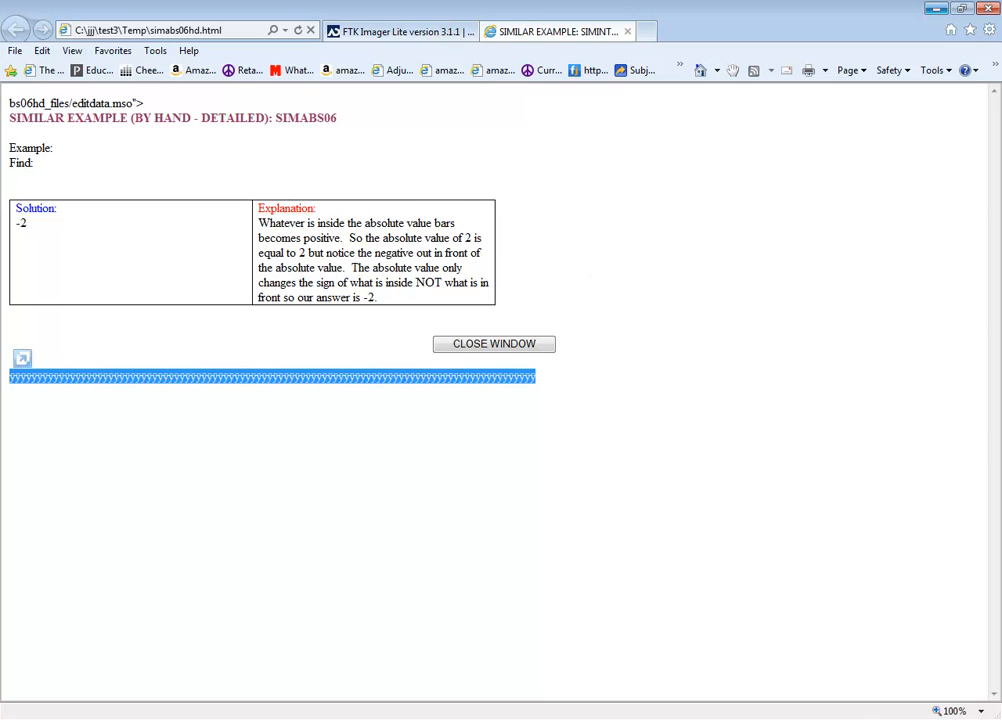
pyautogui.click(936, 8)
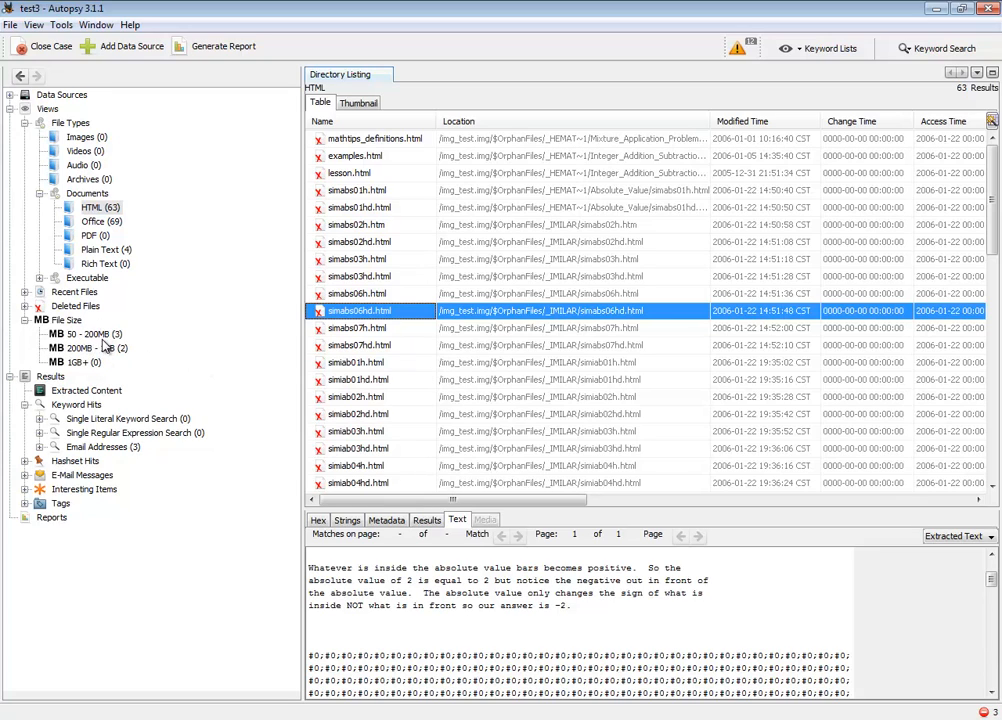
# Step: List the Final Day entries under Recent Files, and collapse the Recent Files category
pyautogui.click(24, 292)
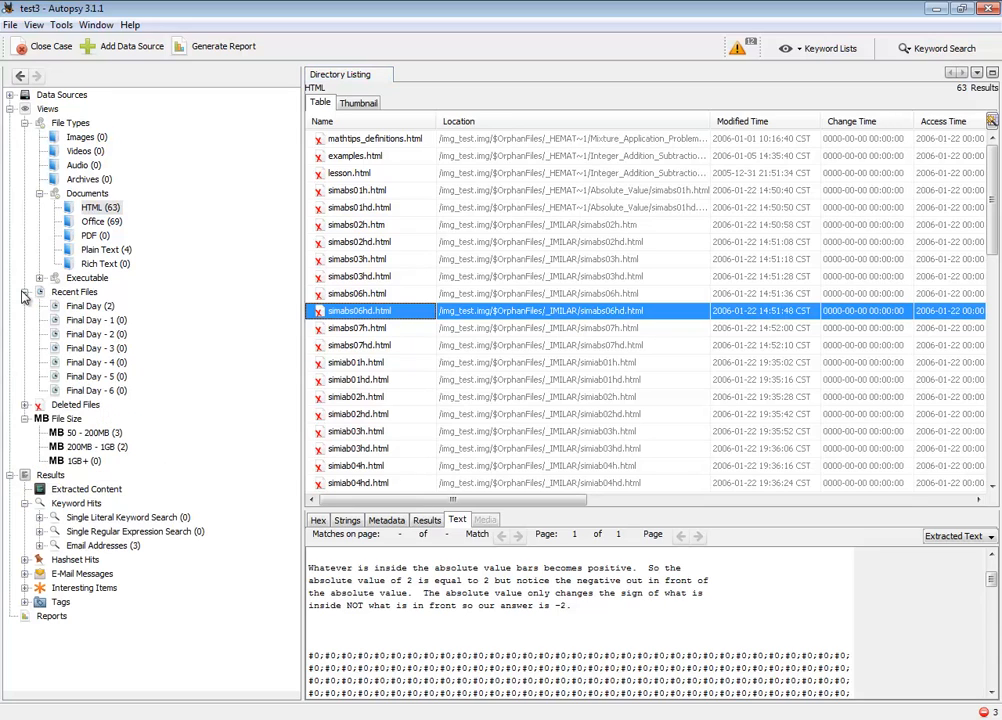
pyautogui.click(84, 308)
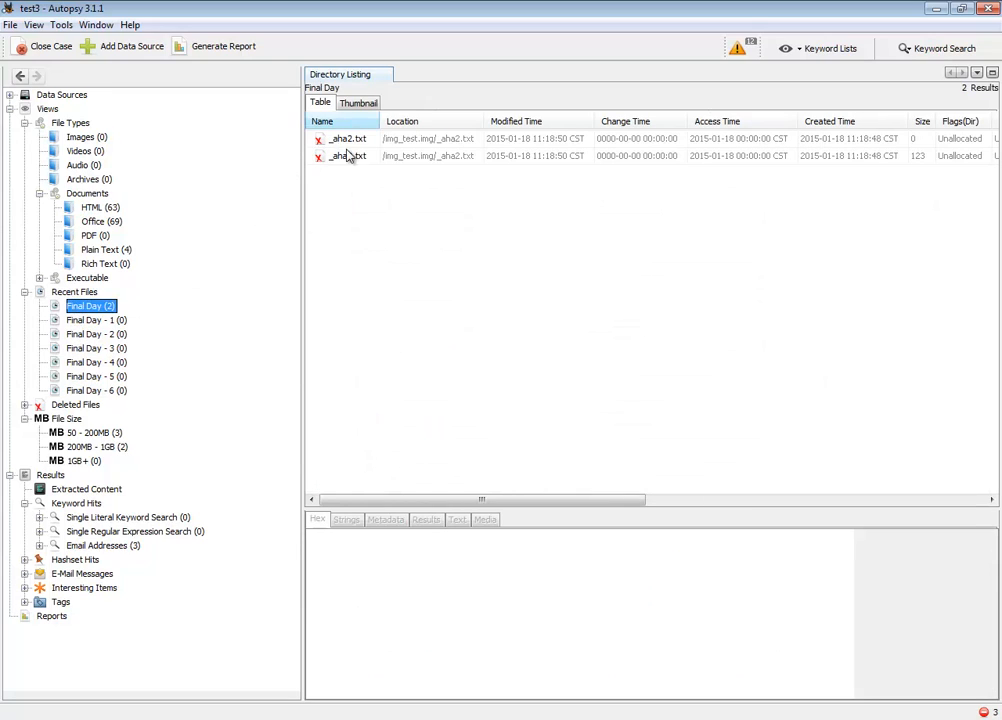
pyautogui.click(25, 292)
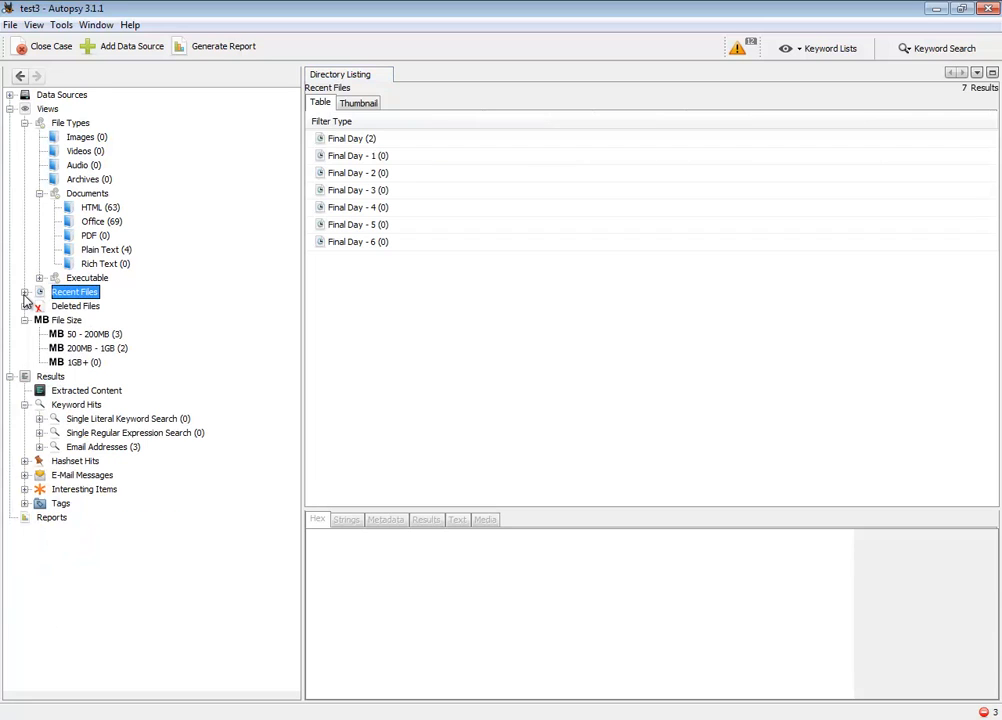
# Step: Expand Deleted Files, list the File System entries and look through the deleted files
pyautogui.click(24, 306)
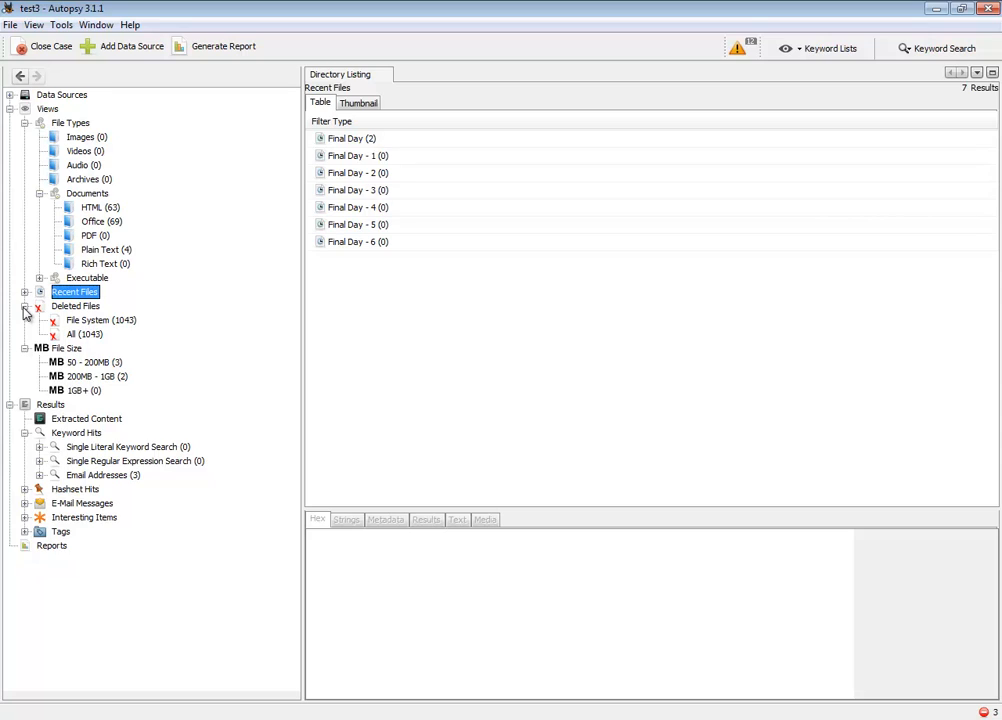
pyautogui.click(104, 321)
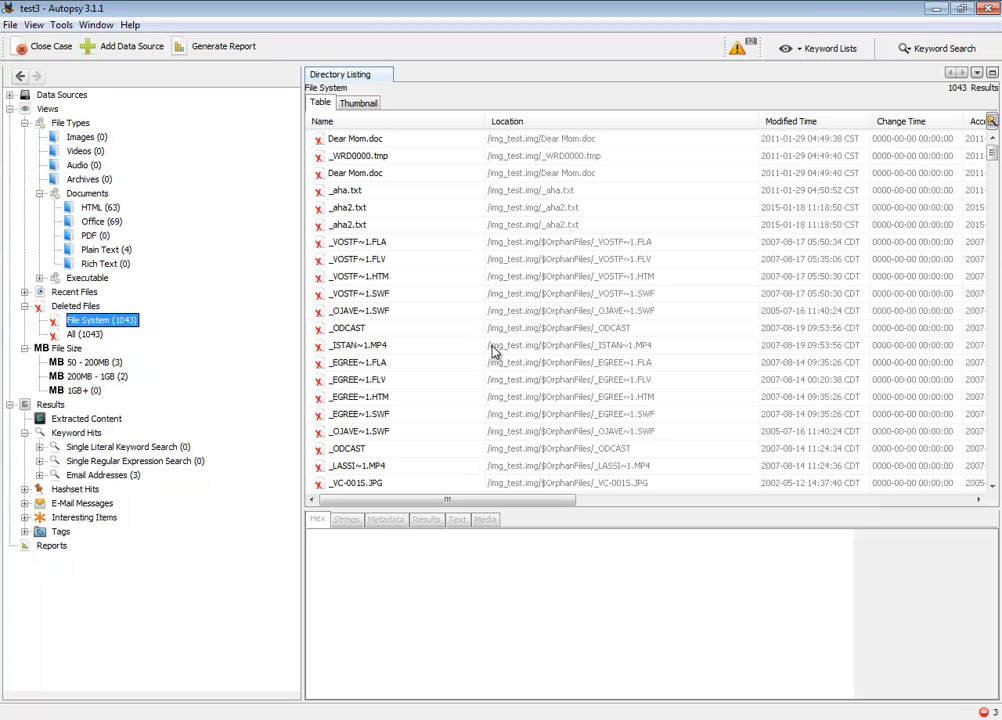
pyautogui.scroll(-1, 492, 350)
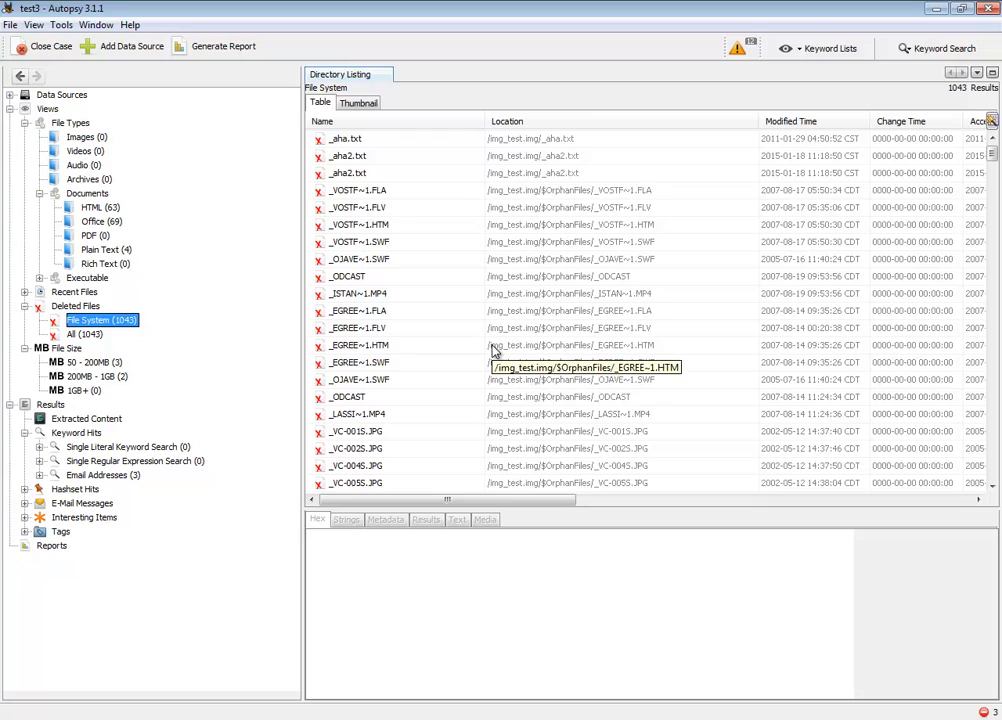
pyautogui.scroll(-1, 492, 350)
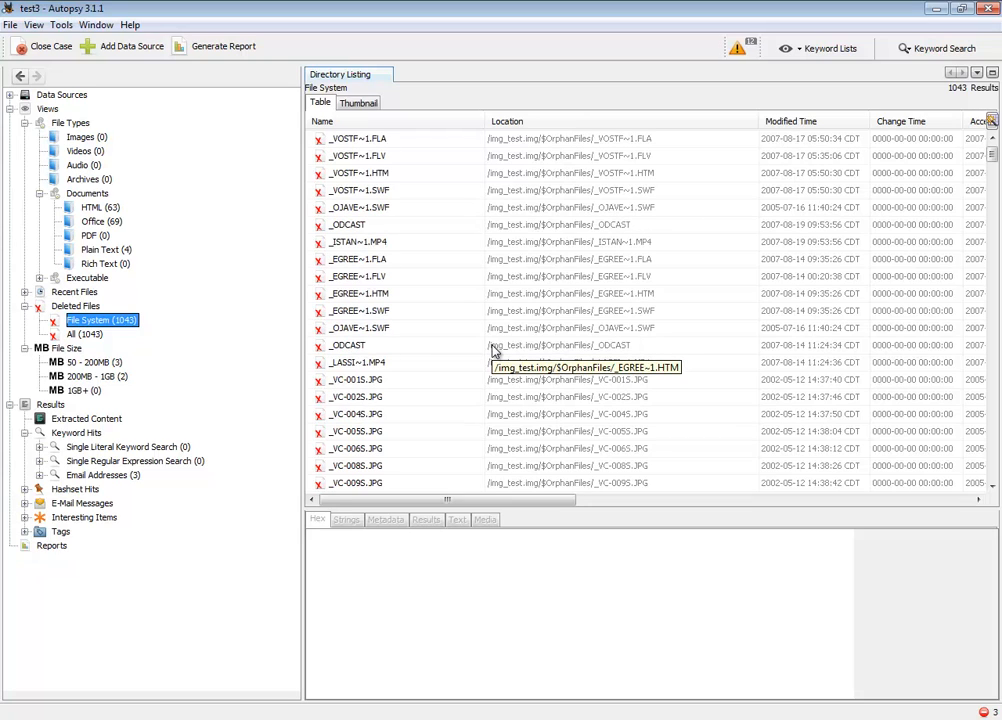
pyautogui.scroll(-2, 492, 350)
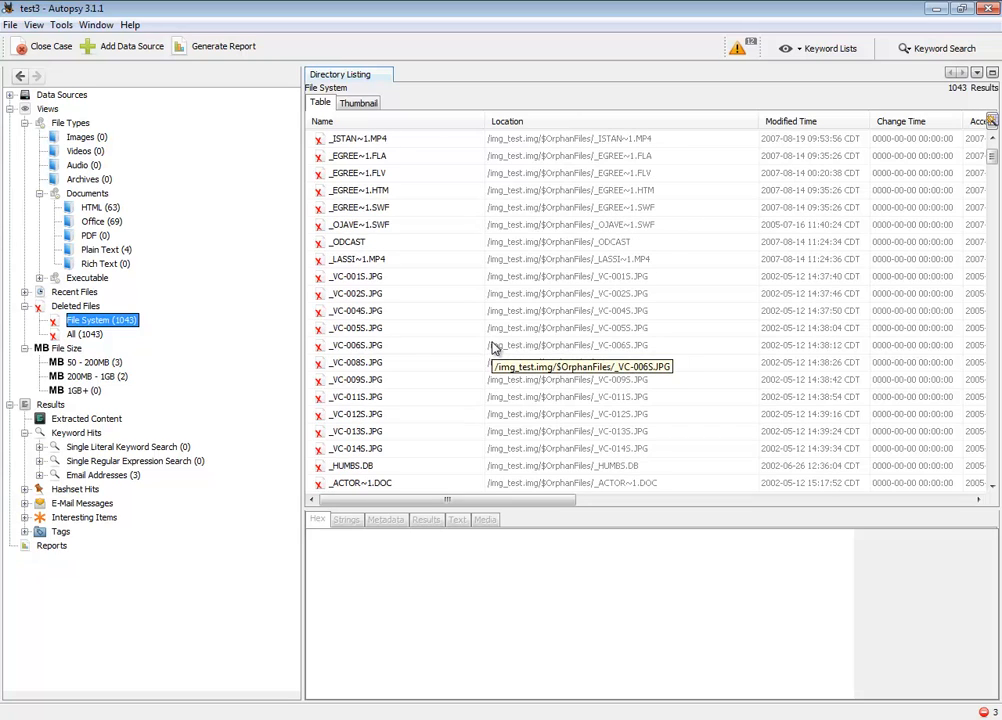
pyautogui.scroll(-3, 492, 347)
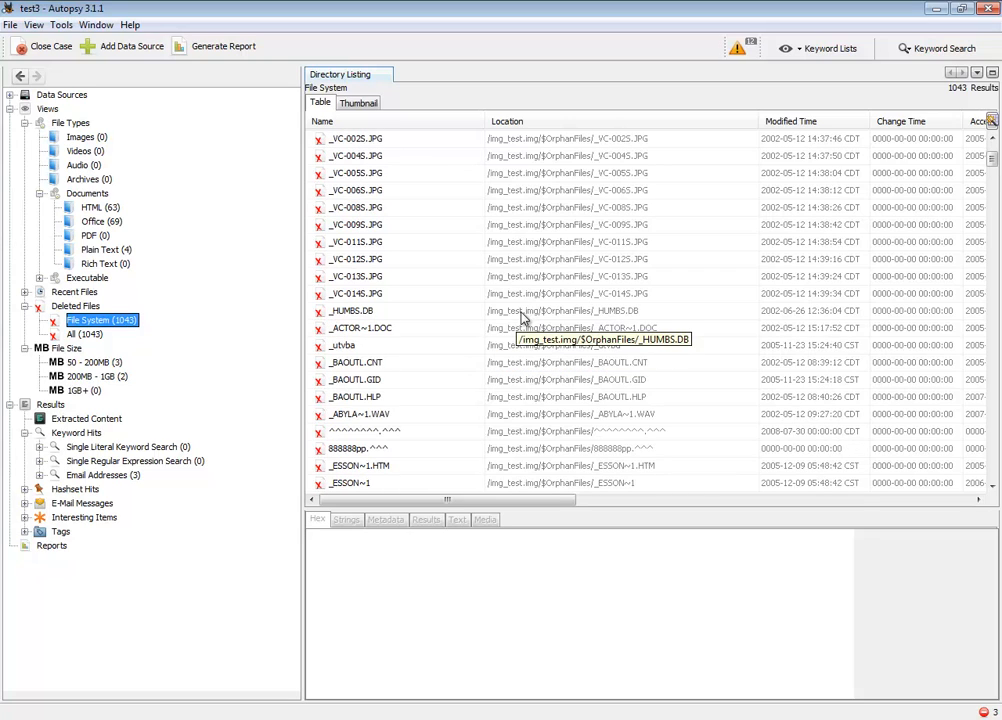
pyautogui.scroll(-4, 521, 317)
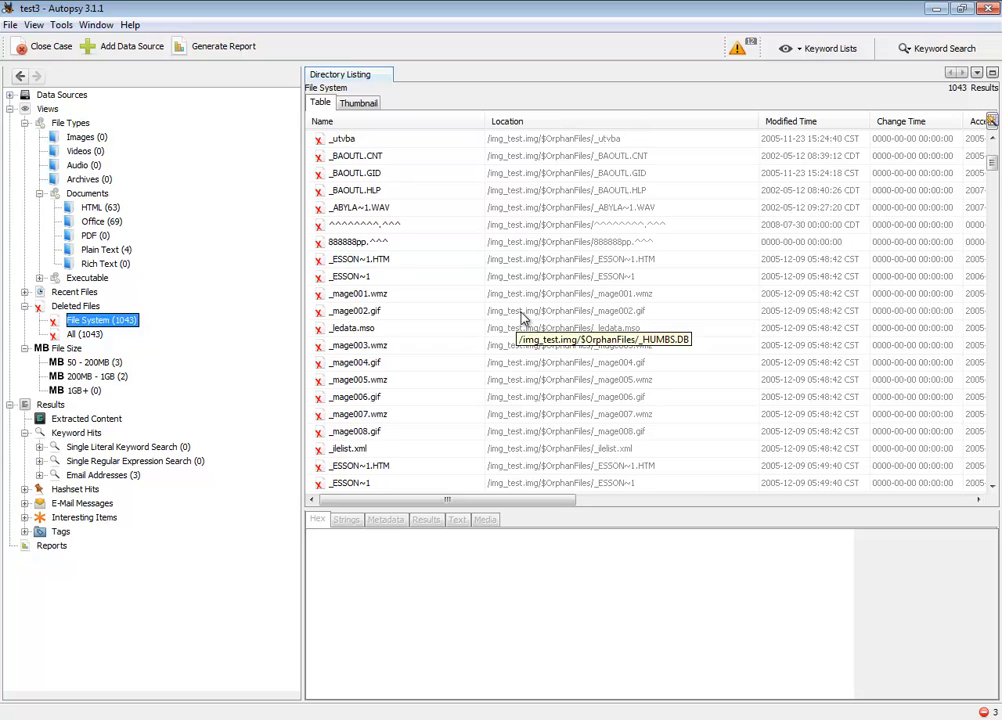
pyautogui.scroll(-3, 510, 304)
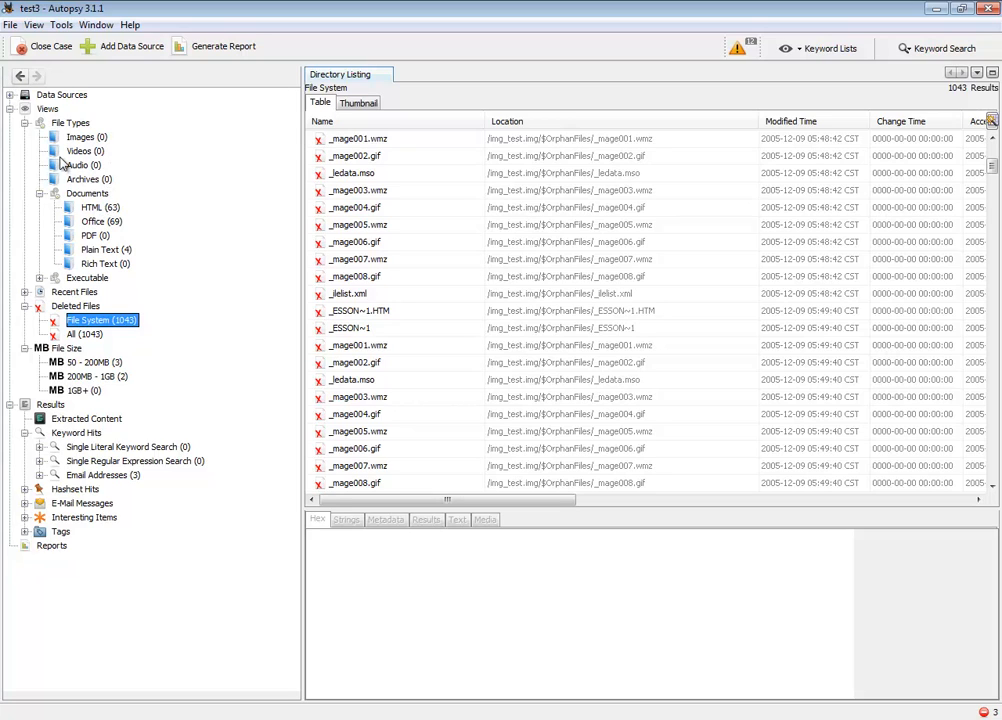
# Step: Collapse File Types and the whole Views branch, and list the Email Addresses keyword hits
pyautogui.click(24, 122)
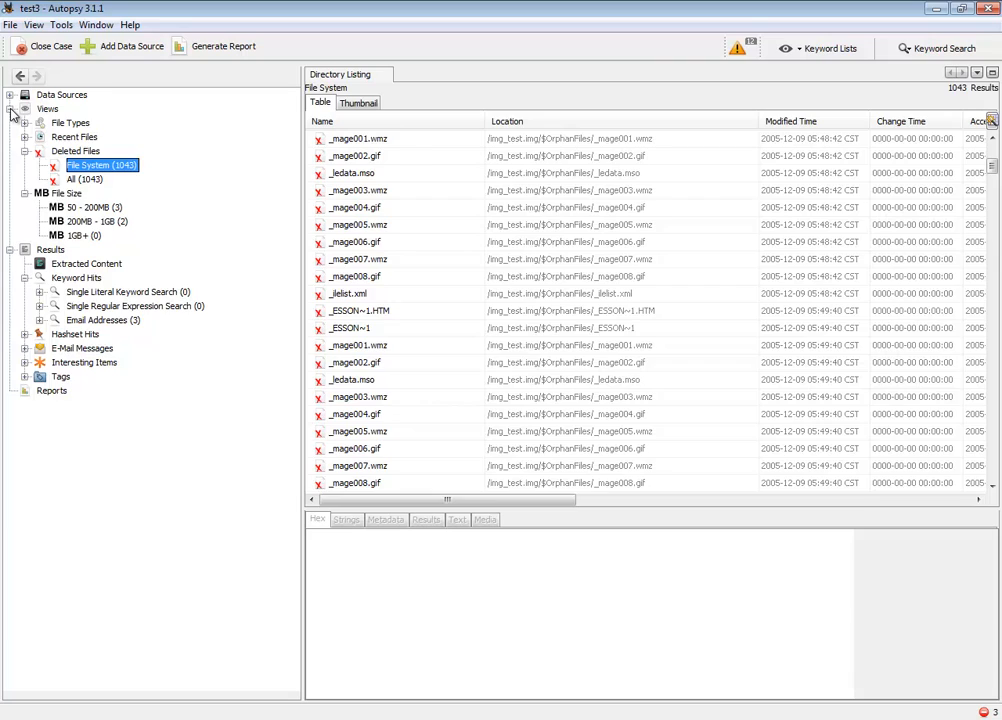
pyautogui.click(10, 109)
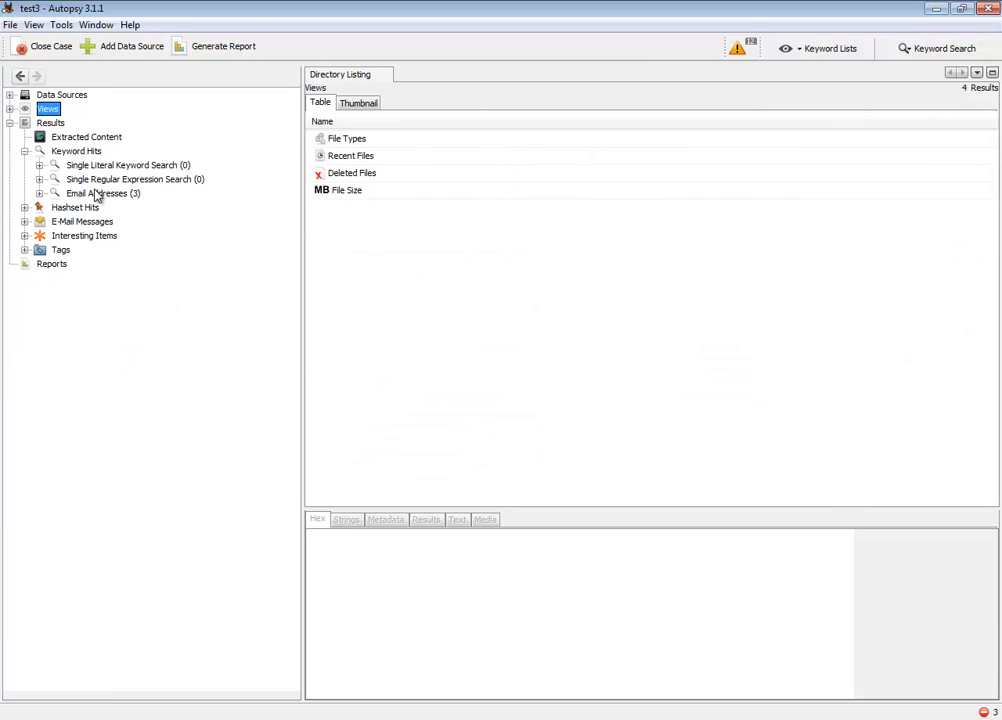
pyautogui.click(92, 196)
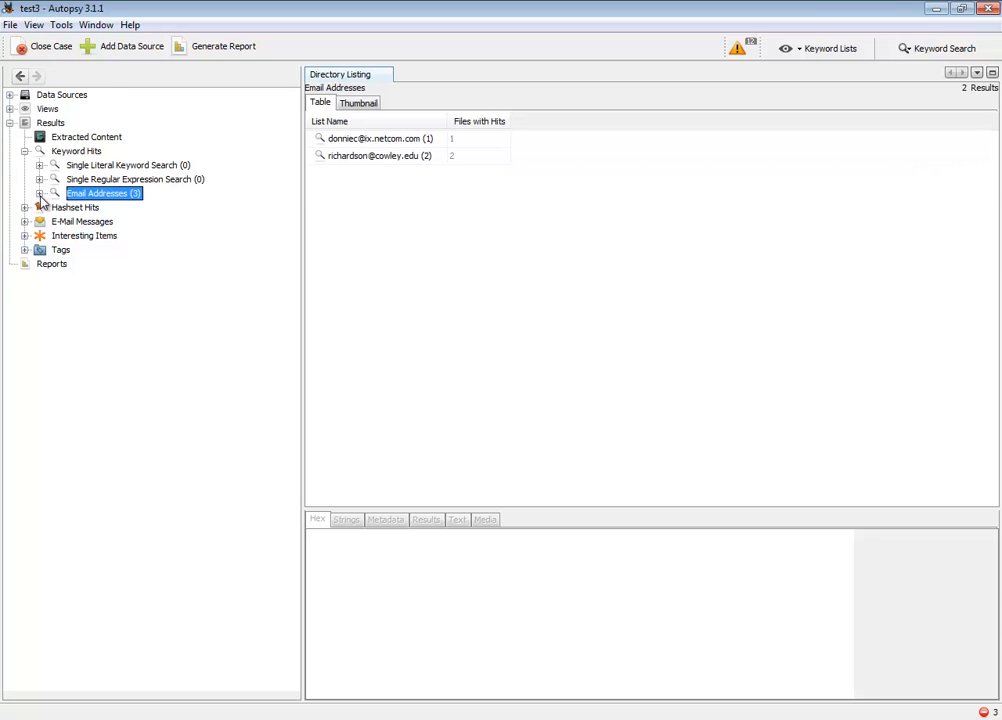
# Step: Expand the Email Addresses keyword hits and list the source files containing the cowley.edu address
pyautogui.click(39, 193)
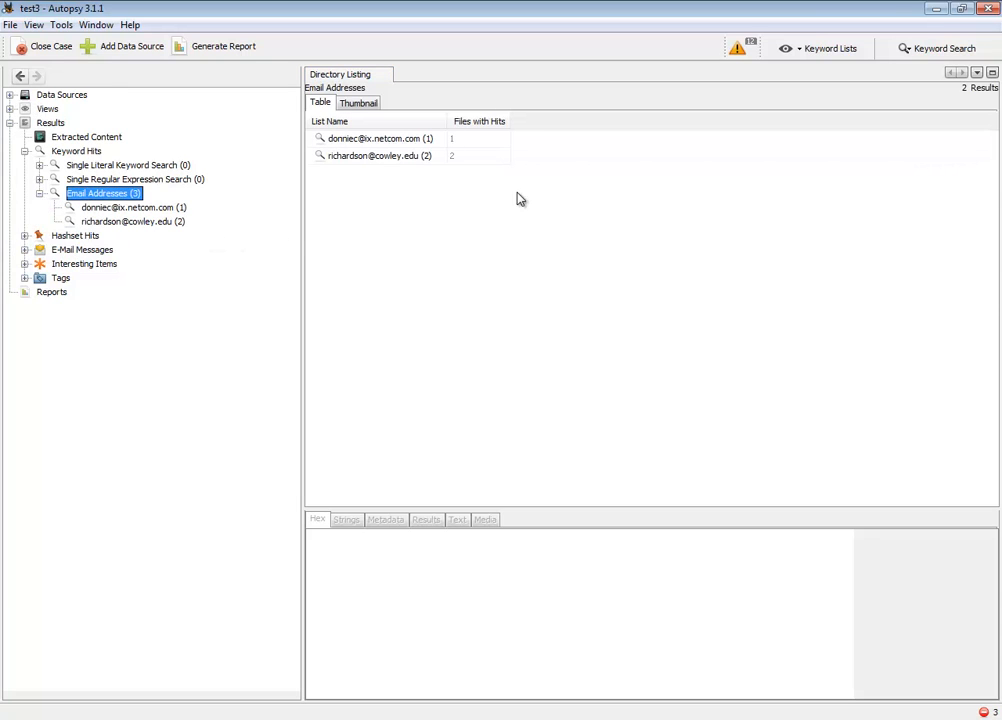
pyautogui.click(377, 164)
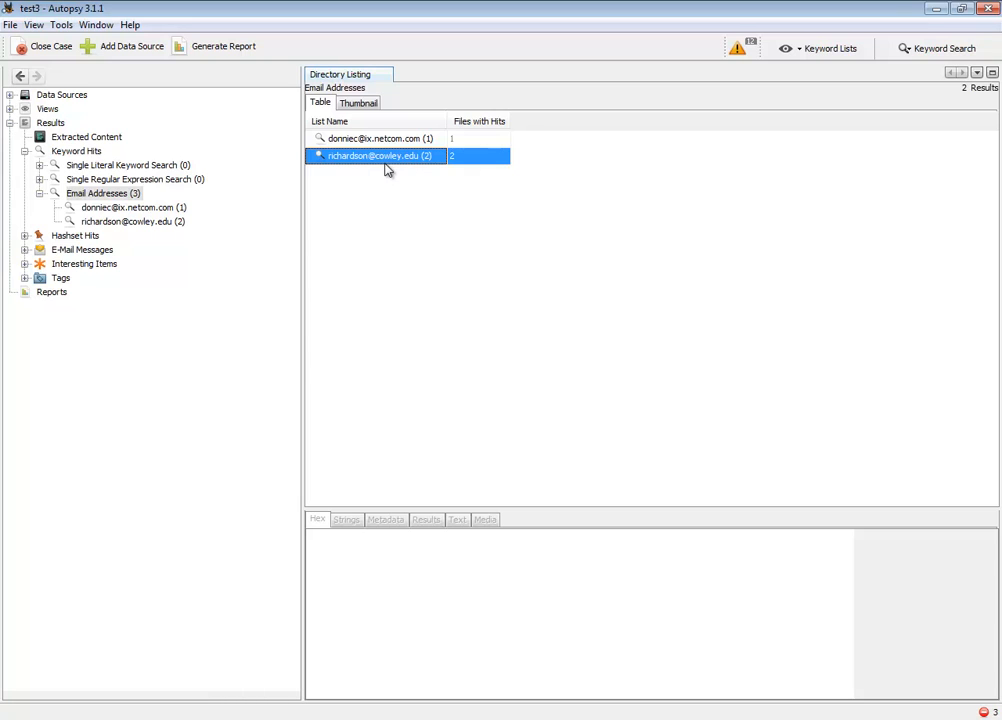
pyautogui.doubleClick(384, 164)
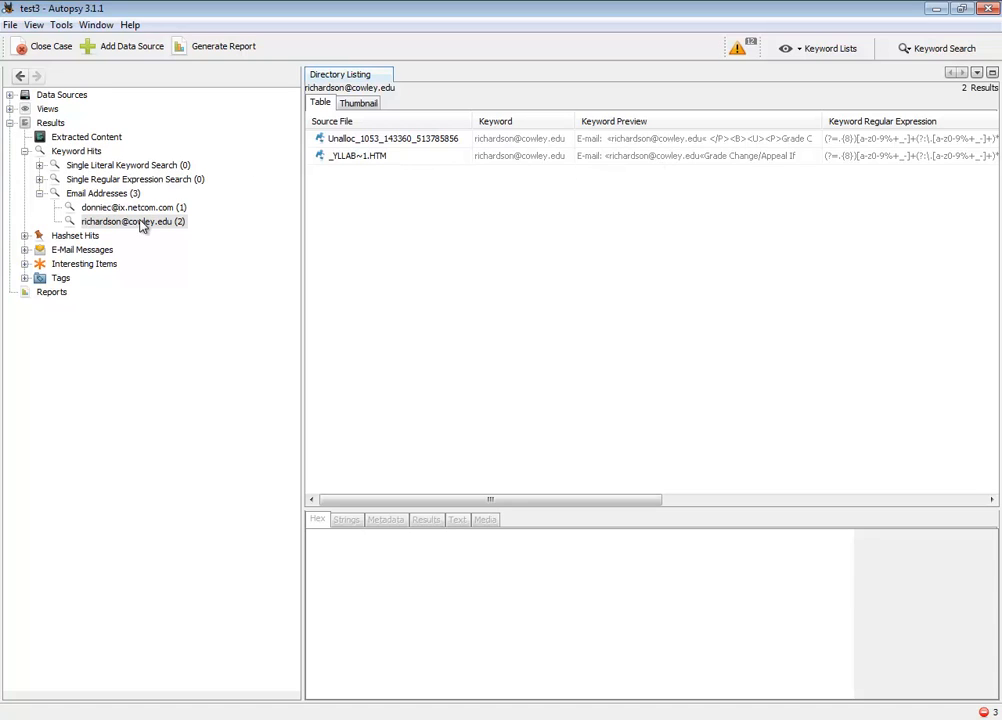
# Step: Collapse the Email Addresses hits, and list the Reports and Keyword Hits entries
pyautogui.click(39, 194)
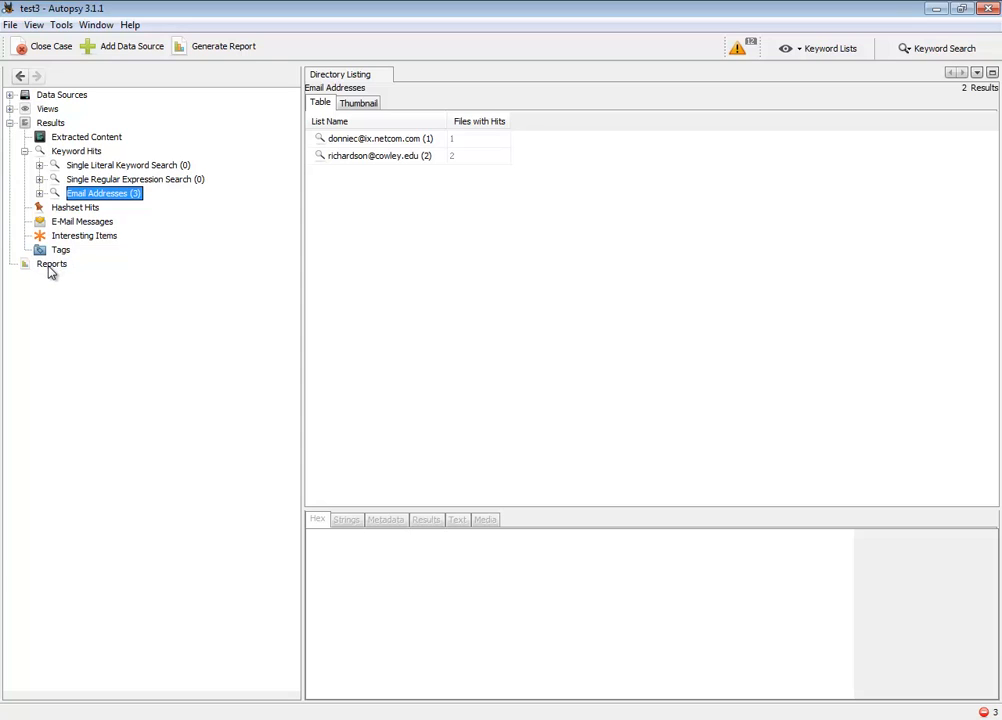
pyautogui.click(52, 264)
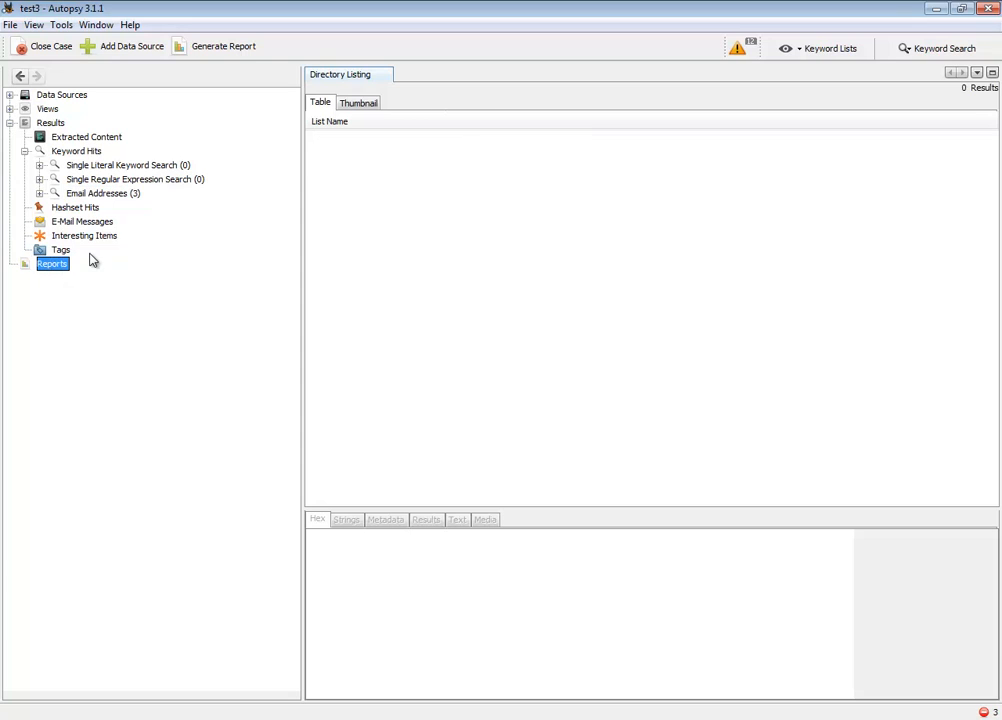
pyautogui.click(90, 153)
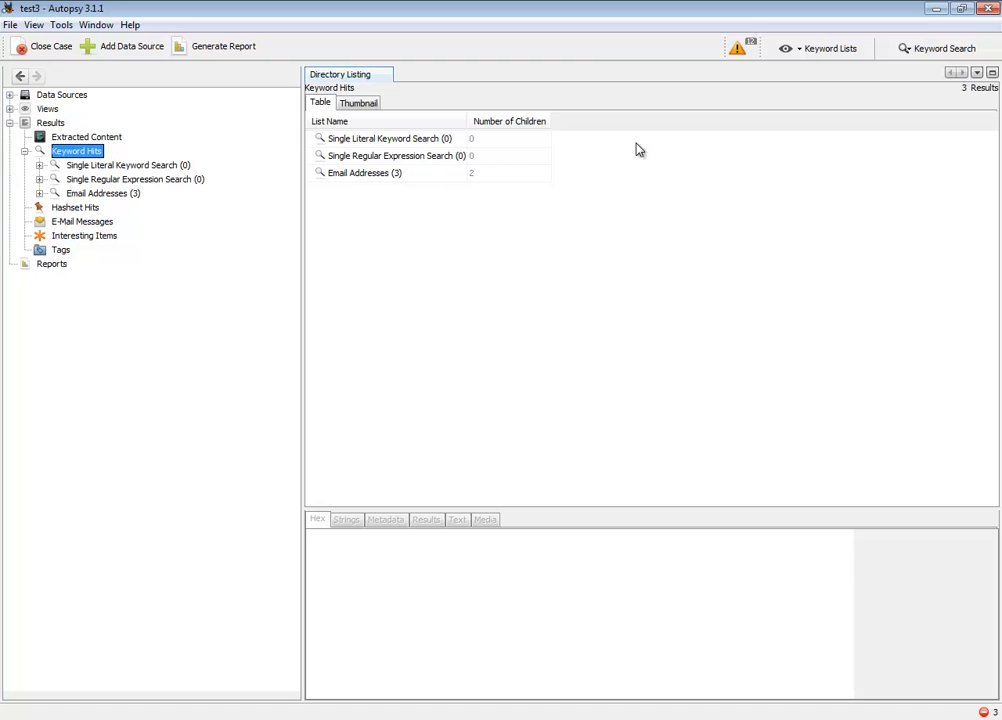
# Step: Run an exact-match keyword search for "mom" and view the matching text in Dear Mom.doc
pyautogui.click(944, 50)
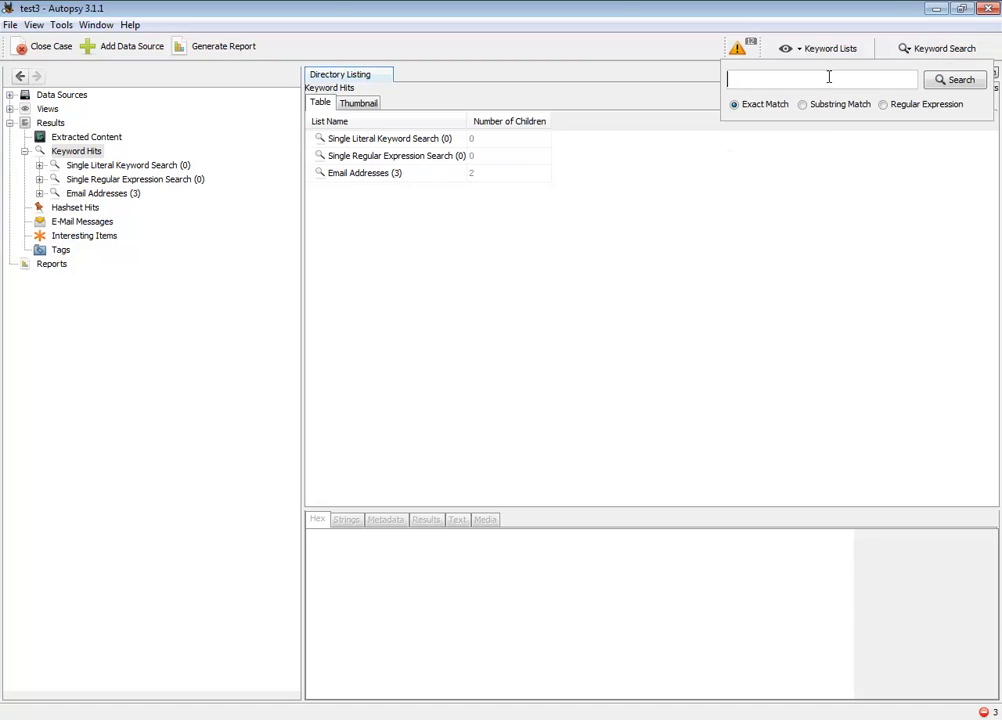
pyautogui.press('Return')
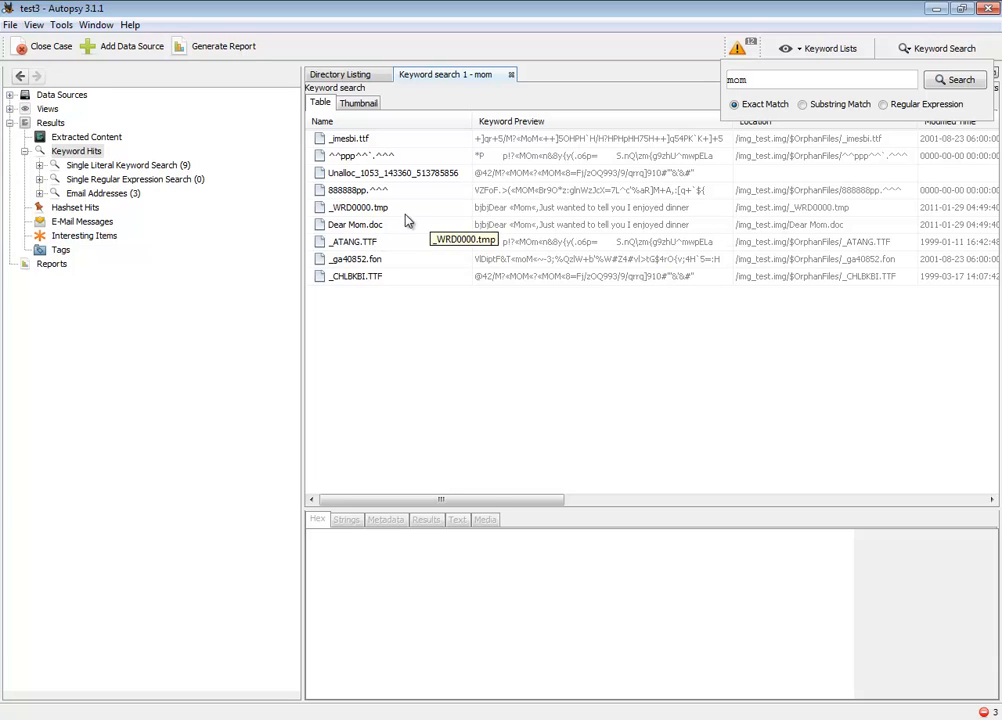
pyautogui.click(359, 227)
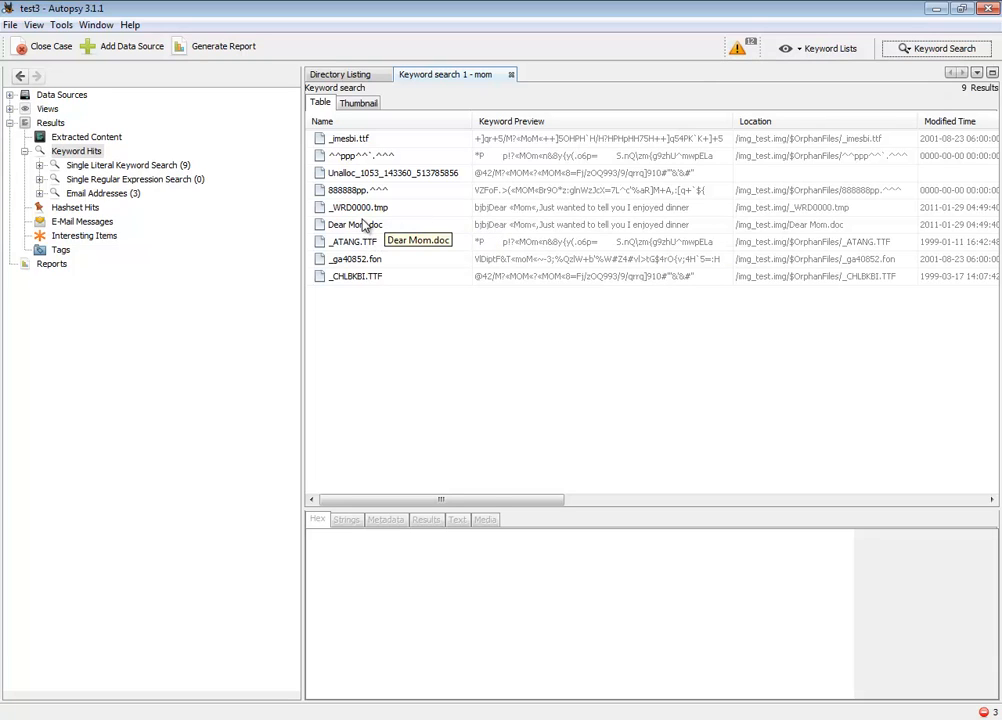
pyautogui.click(365, 229)
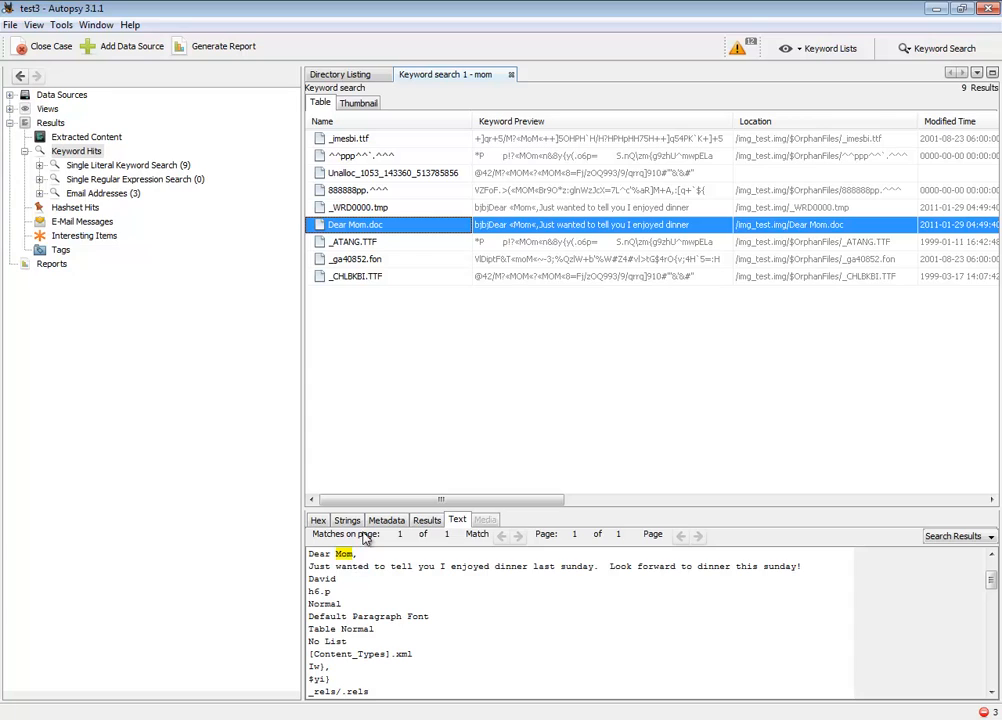
# Step: Examine the keyword matches in the text of _ATANG.TTF and _ga40852.fon, and close the "mom" search results
pyautogui.click(367, 243)
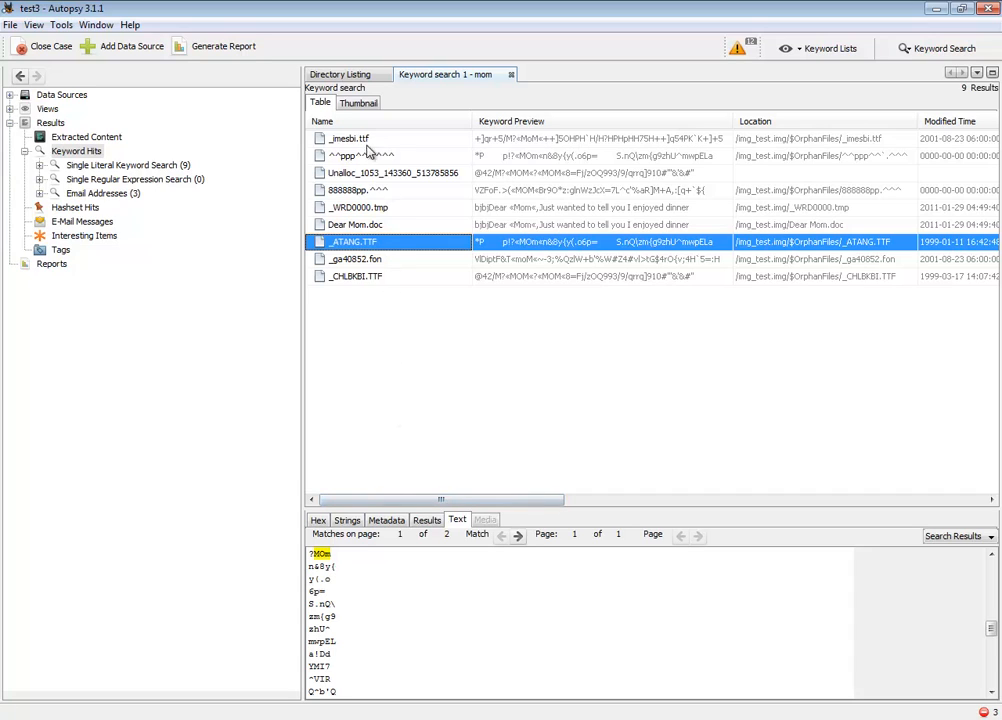
pyautogui.click(379, 262)
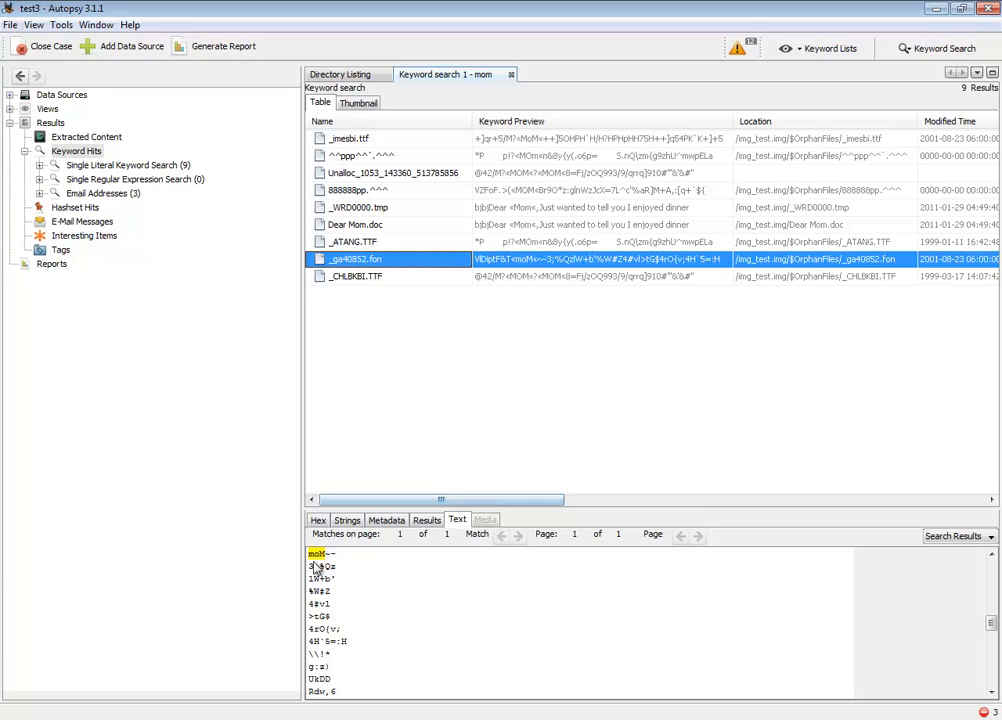
pyautogui.click(512, 77)
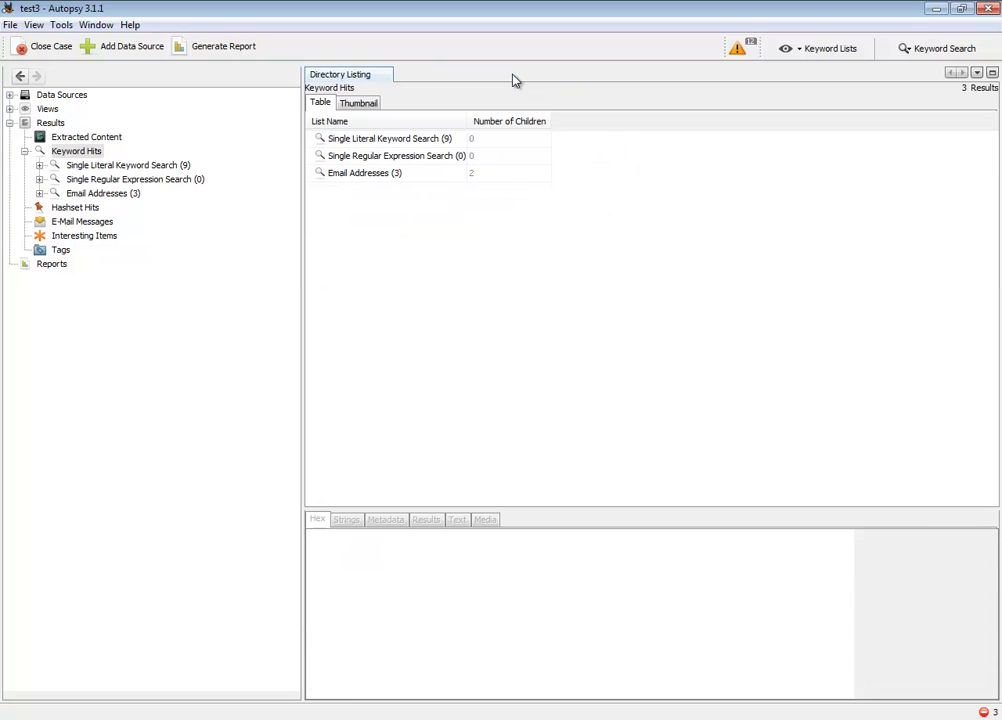
# Step: Run an exact-match keyword search for "algebra", look over the matching files and close the search results
pyautogui.click(930, 50)
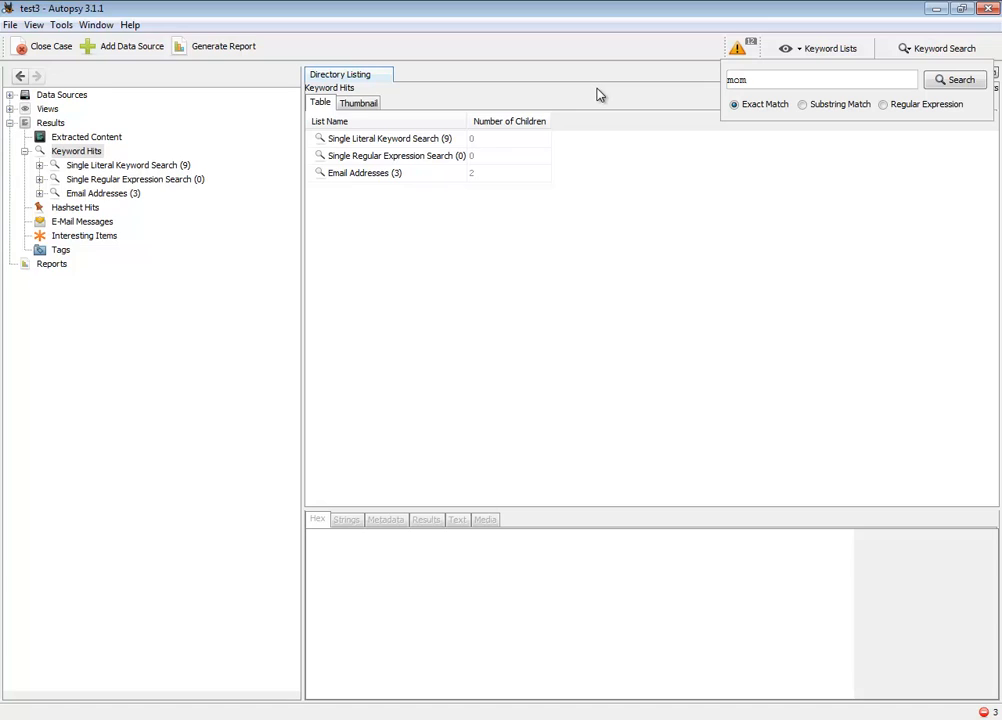
pyautogui.press('BackSpace')
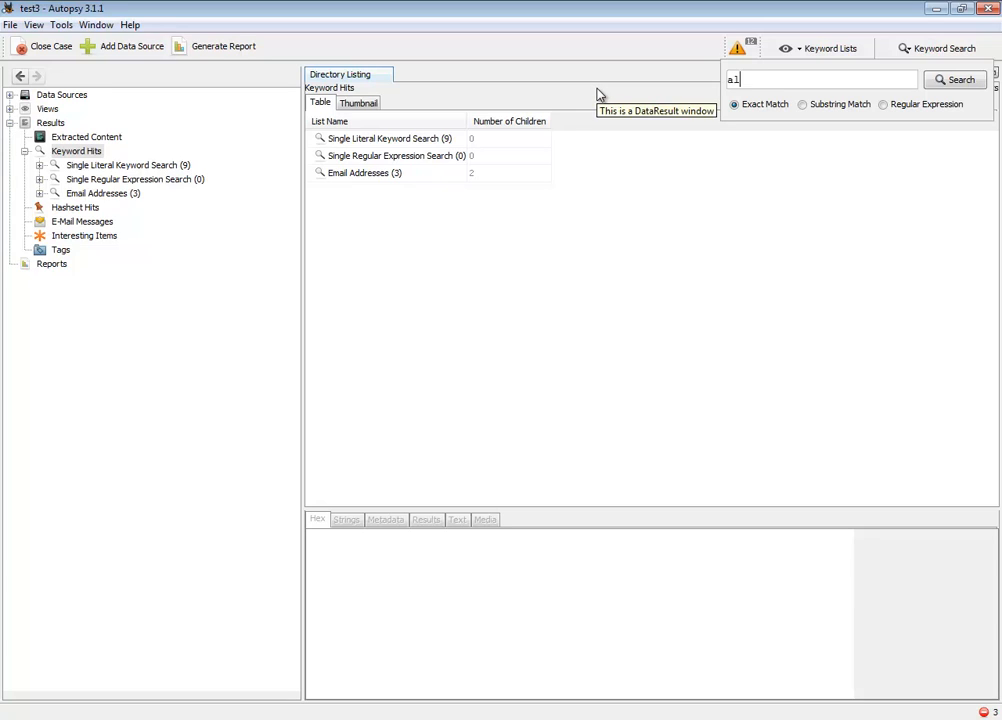
pyautogui.write('algebra')
pyautogui.click(947, 82)
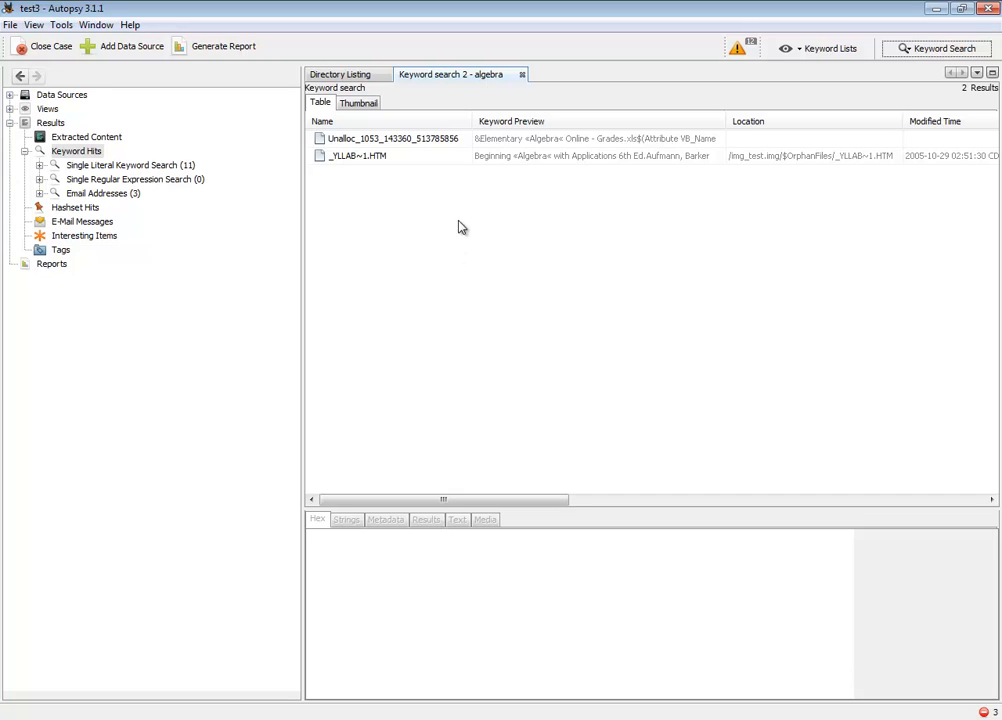
pyautogui.click(522, 78)
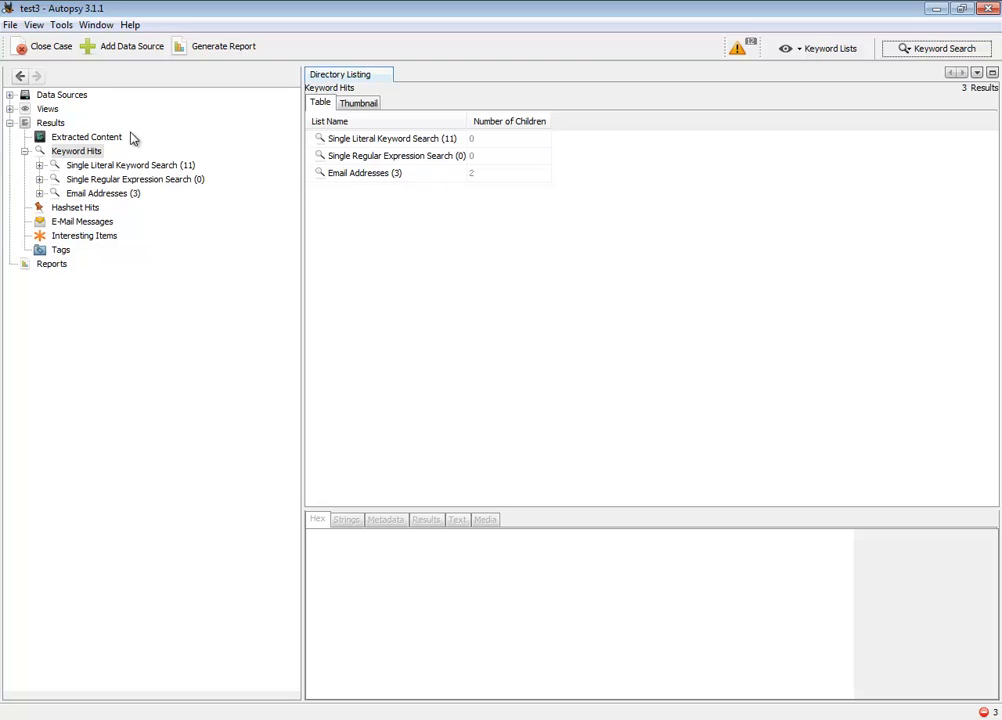
pyautogui.click(62, 25)
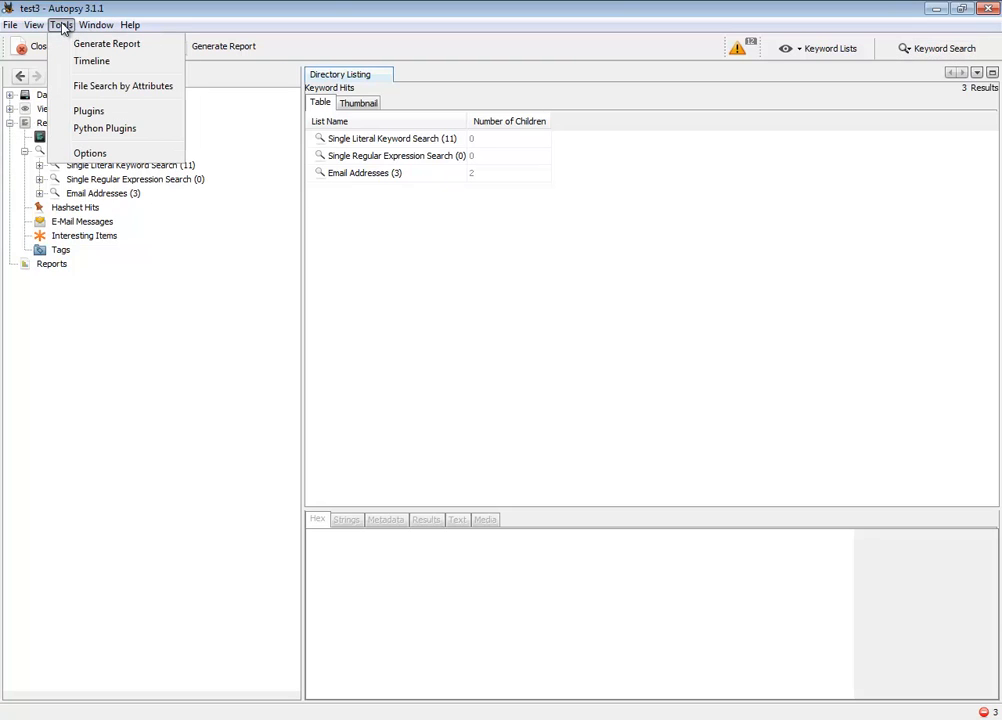
pyautogui.moveTo(36, 26)
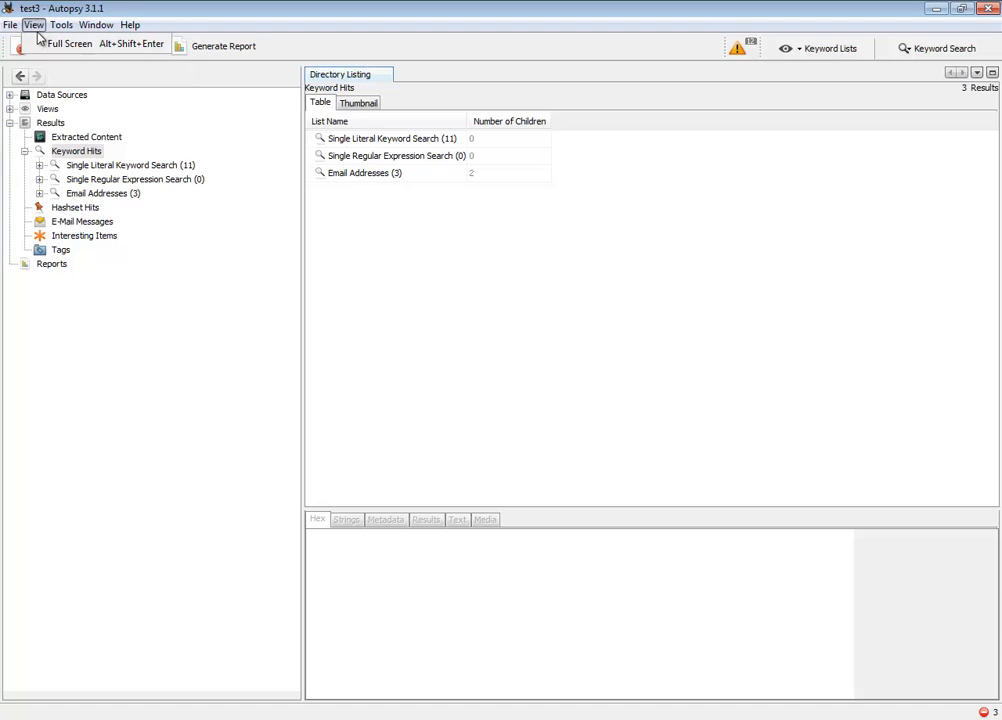
pyautogui.click(136, 310)
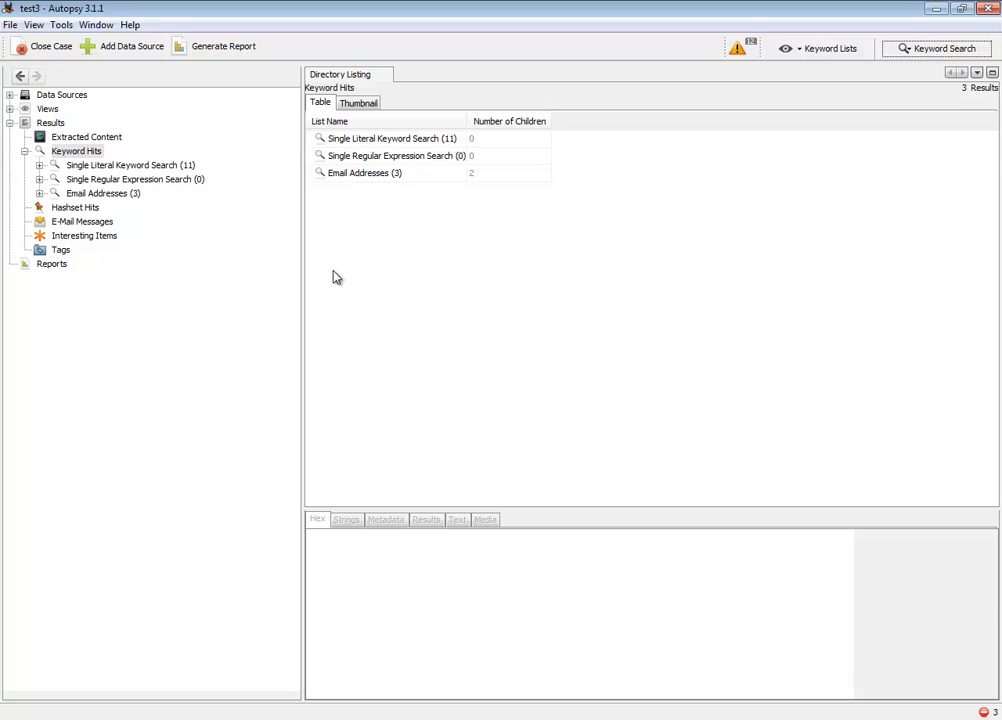